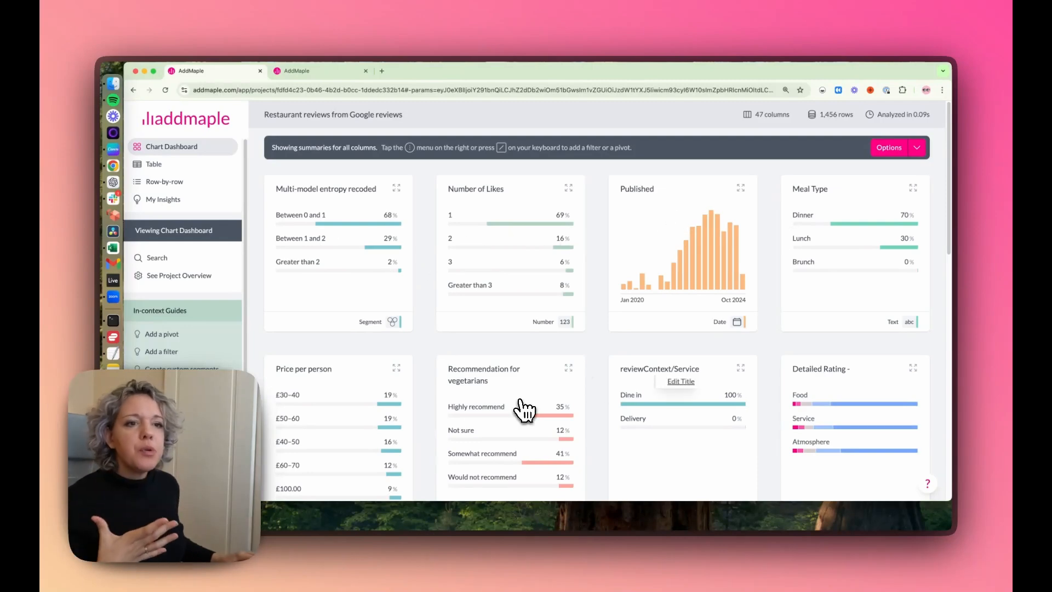
# Step: Open the Detailed Rating chart from the chart dashboard in detail view and show numbers on the chart
pyautogui.scroll(-2, 403, 376)
pyautogui.scroll(2, 414, 371)
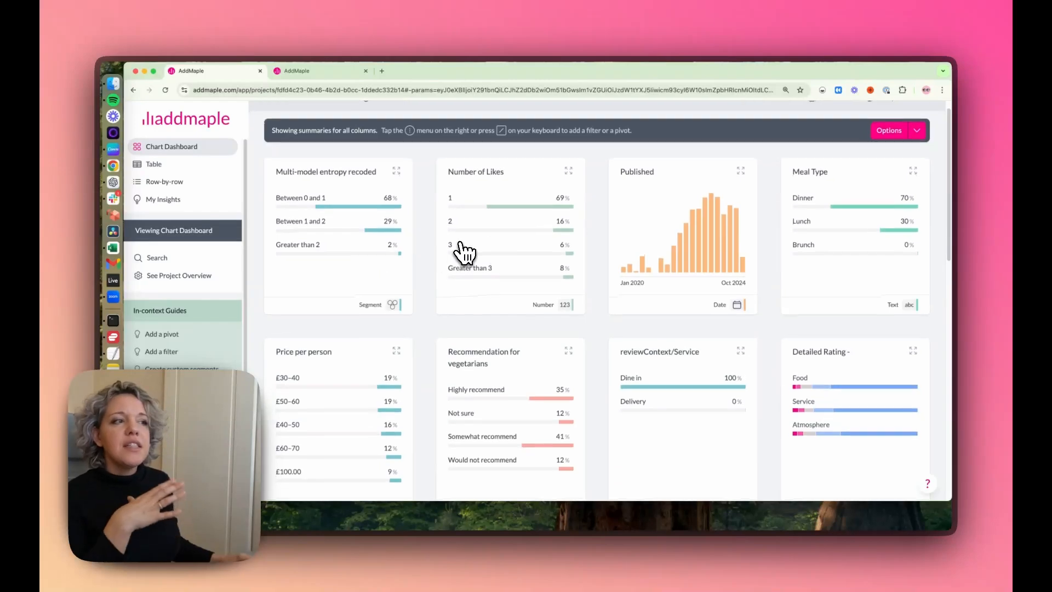
pyautogui.scroll(-2, 638, 309)
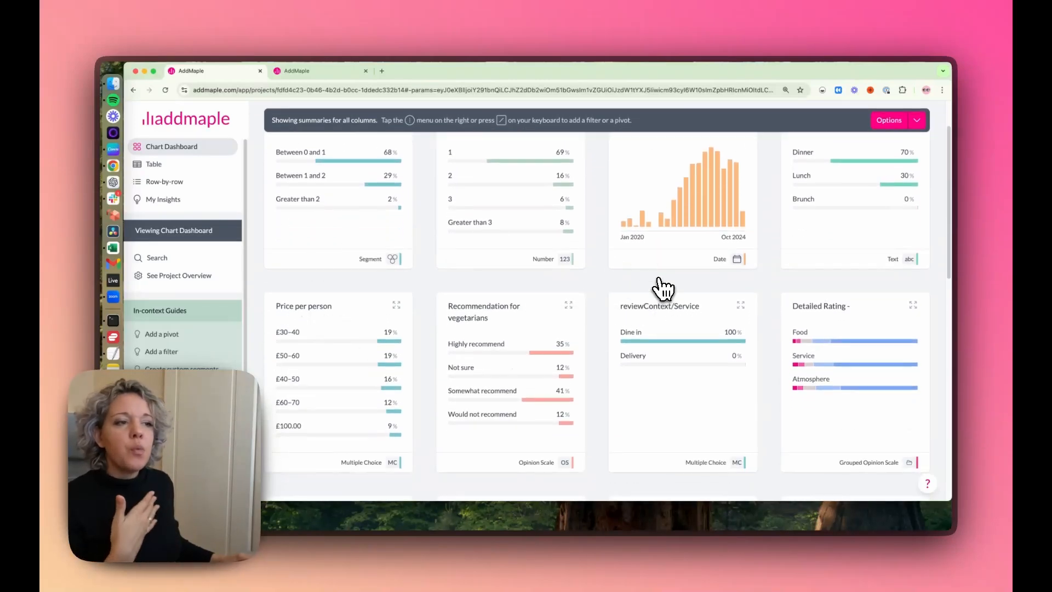
pyautogui.scroll(1, 331, 224)
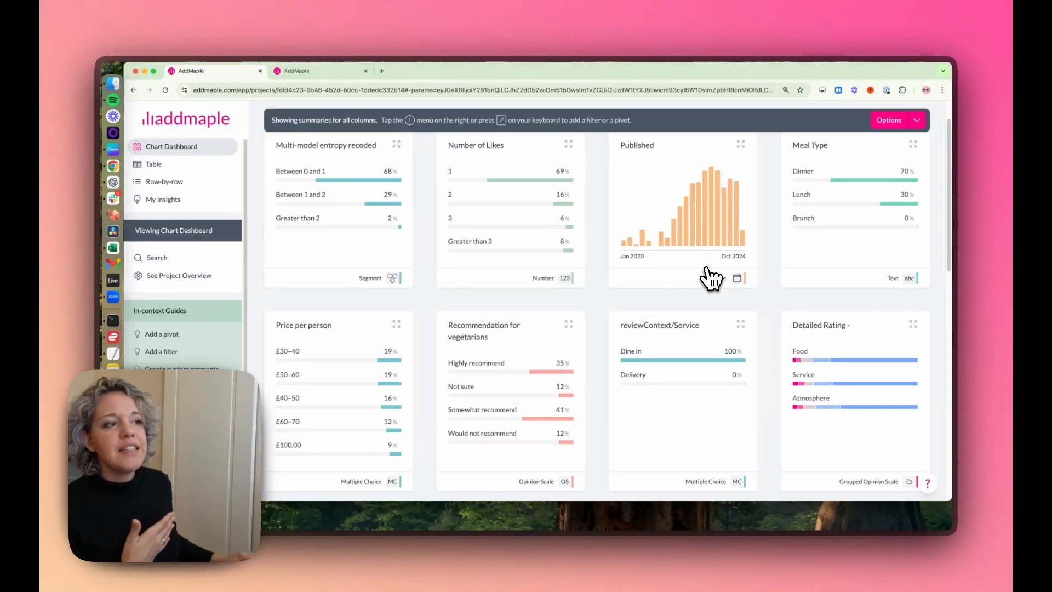
pyautogui.scroll(-1, 710, 277)
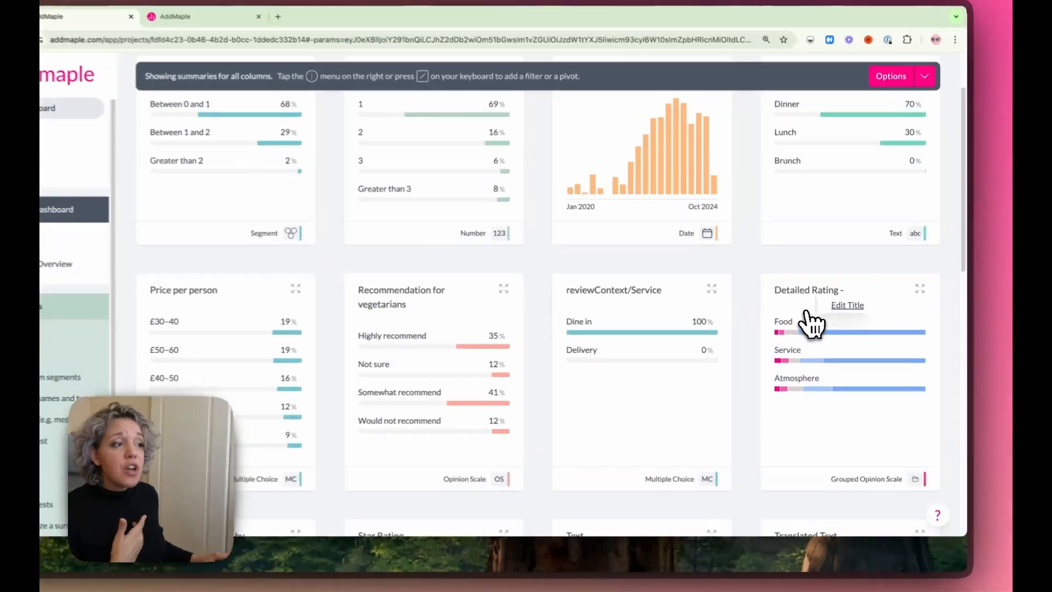
pyautogui.click(819, 298)
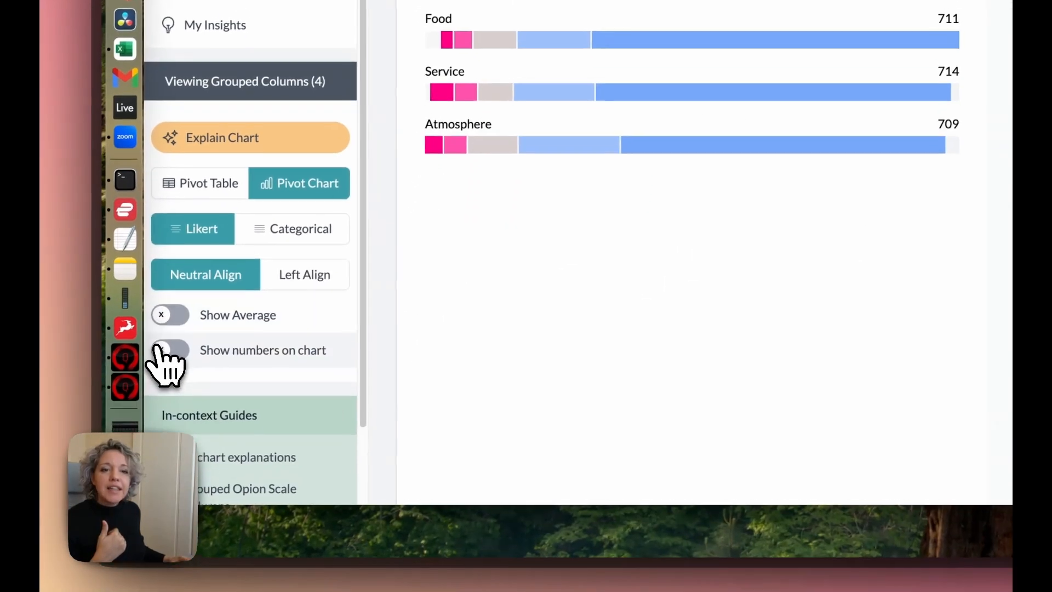
pyautogui.click(144, 475)
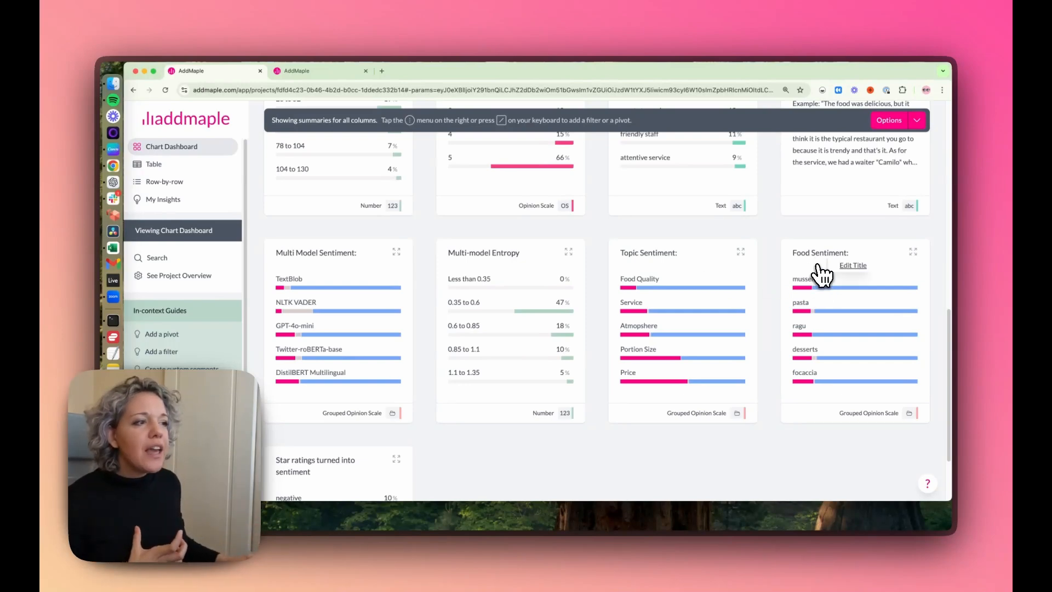
# Step: Open the Topic Sentiment chart in detail view and show its percentages and average row
pyautogui.moveTo(817, 296)
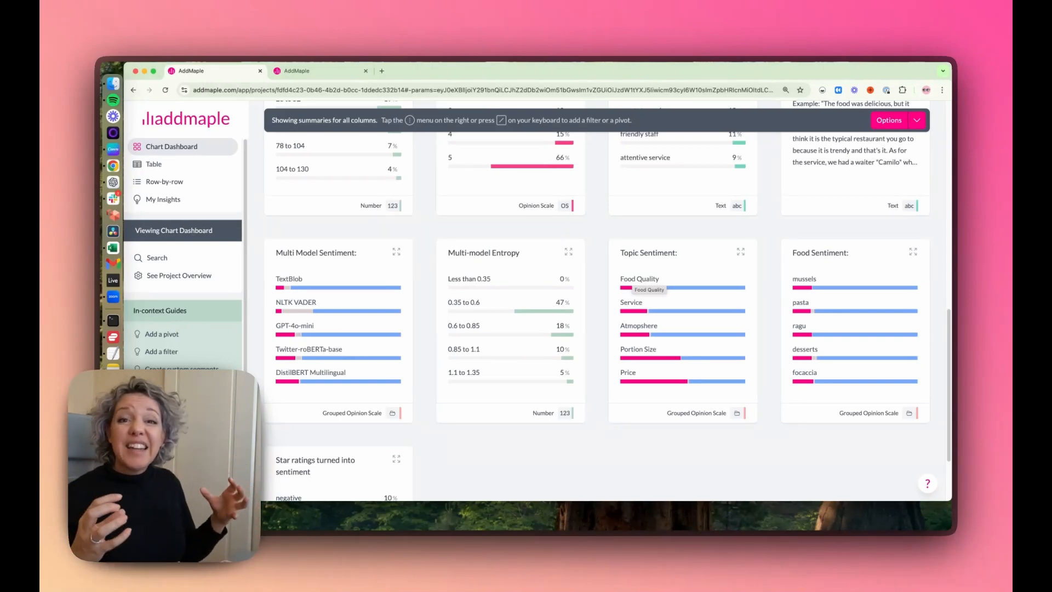
pyautogui.click(639, 282)
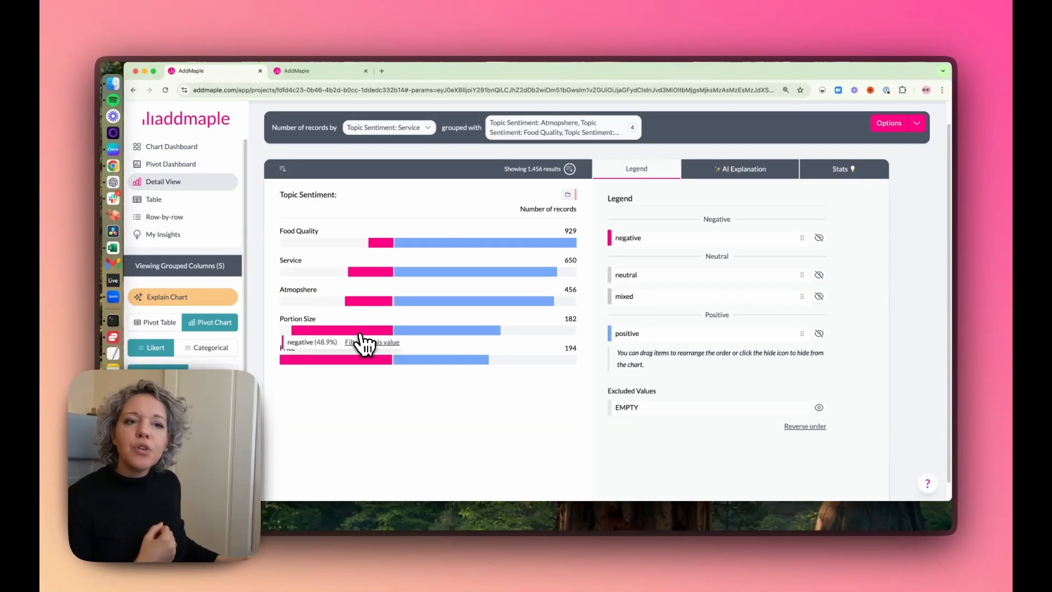
pyautogui.moveTo(362, 359)
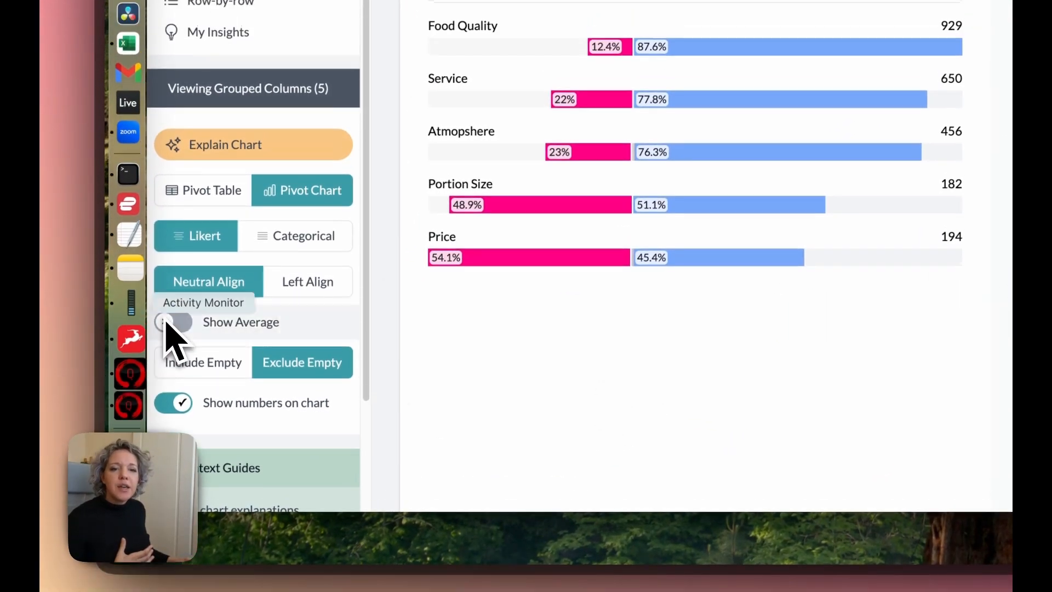
pyautogui.click(167, 324)
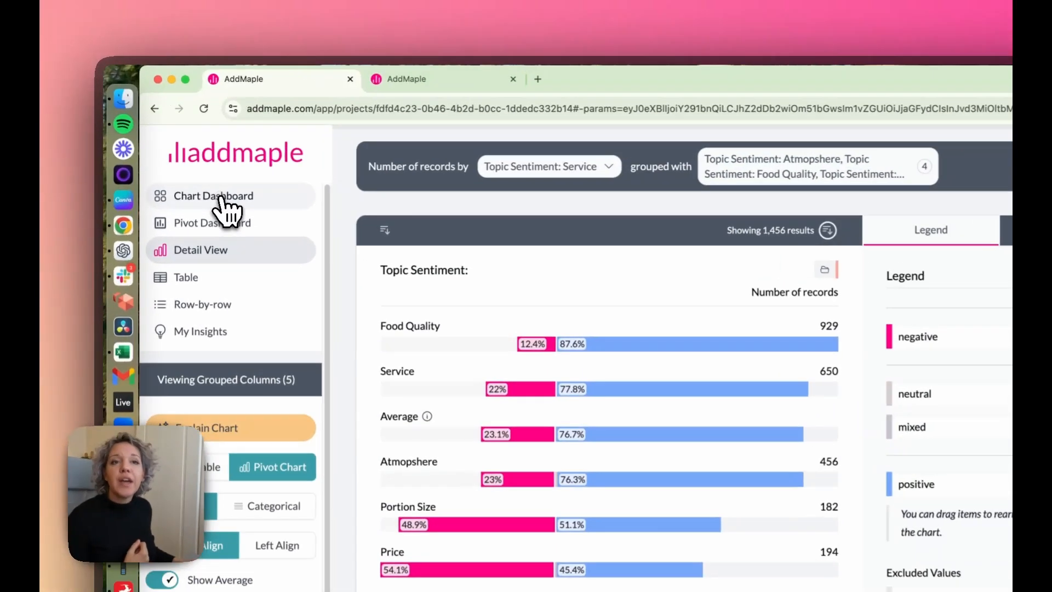
# Step: Open the Food Sentiment chart from the chart dashboard and review the negative and positive shares for each dish down to potatoes
pyautogui.click(175, 147)
pyautogui.scroll(-2, 907, 274)
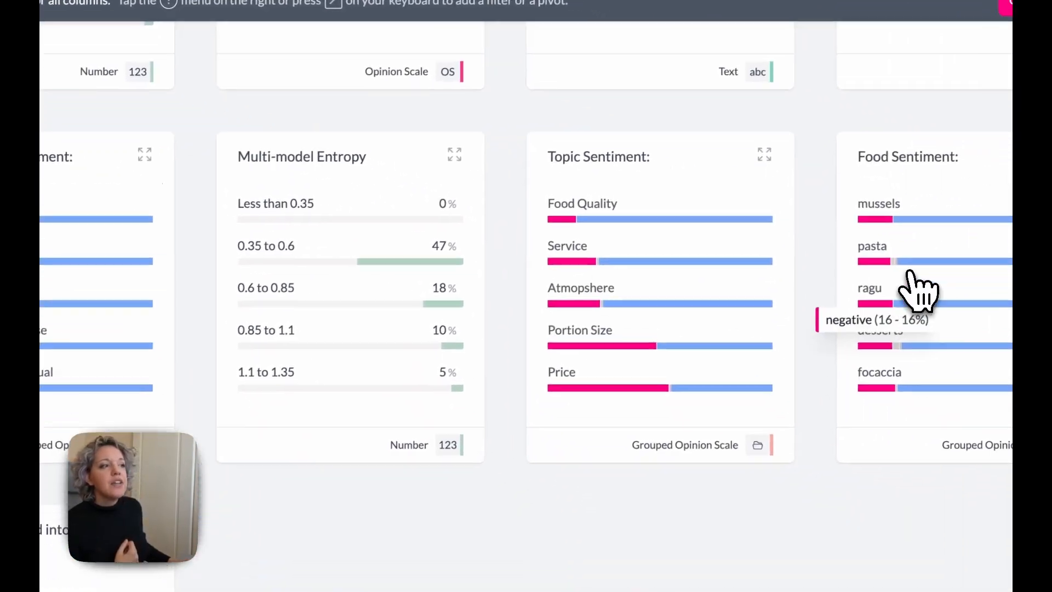
pyautogui.click(905, 144)
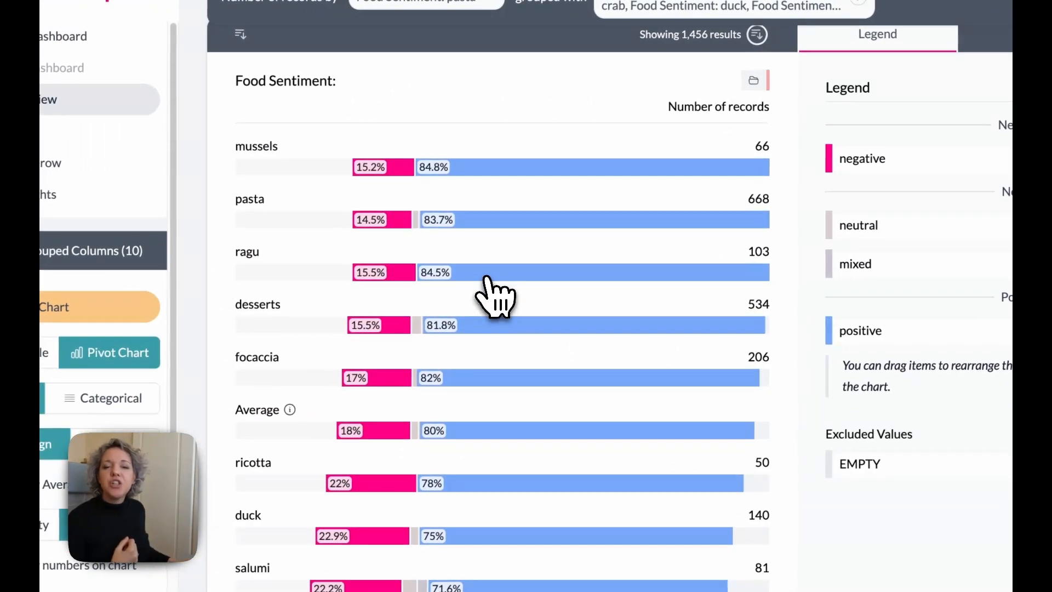
pyautogui.moveTo(450, 280)
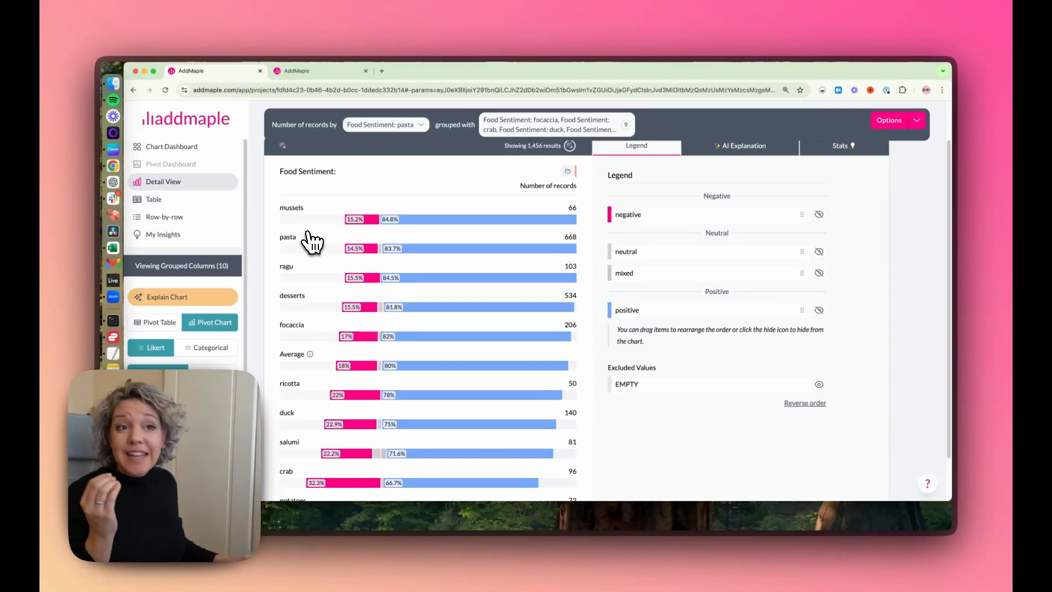
pyautogui.moveTo(504, 351)
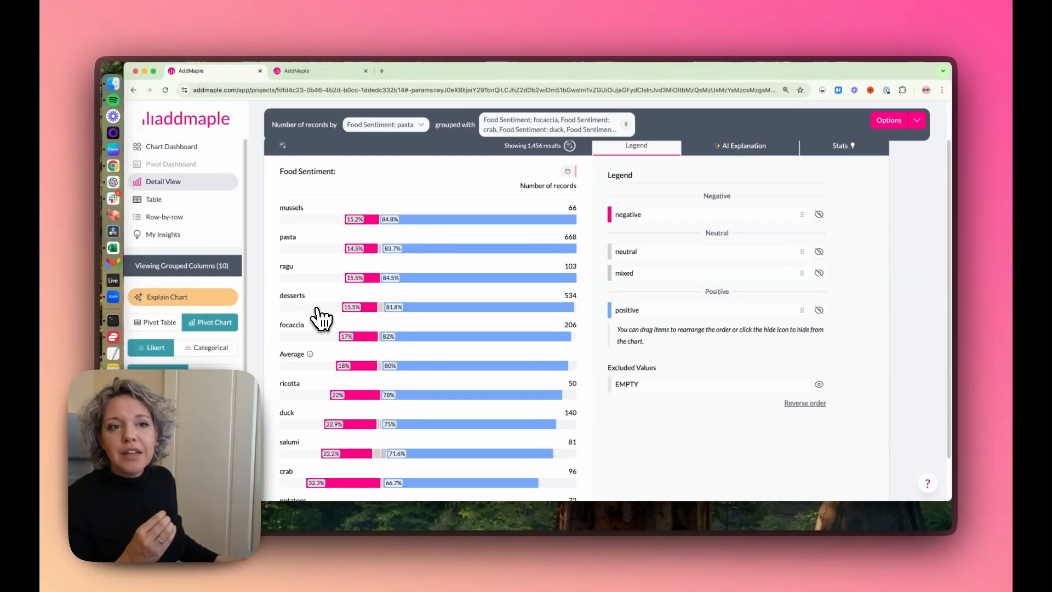
pyautogui.moveTo(432, 233)
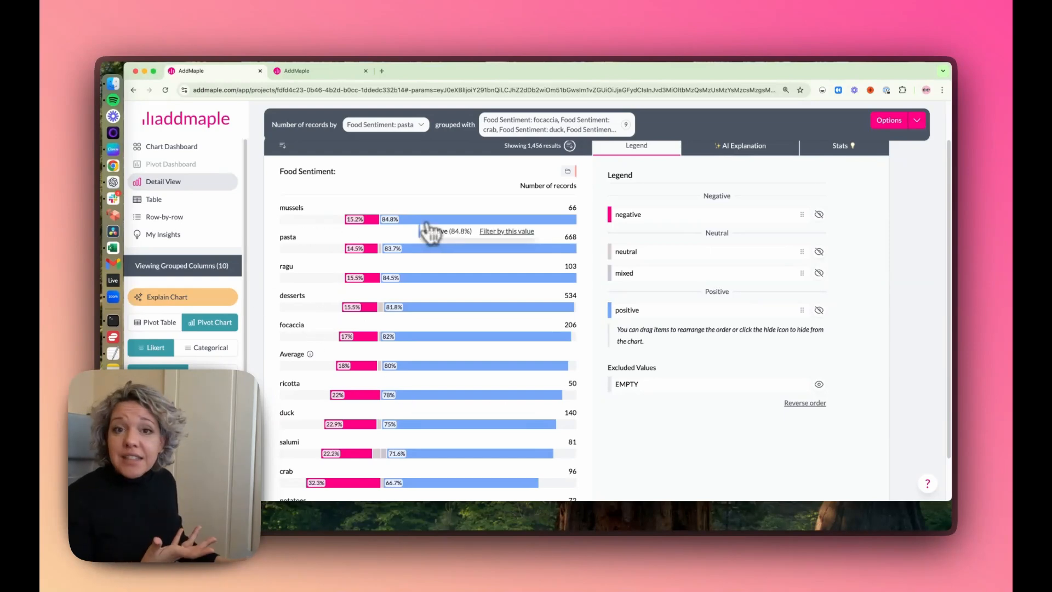
pyautogui.scroll(-1, 422, 323)
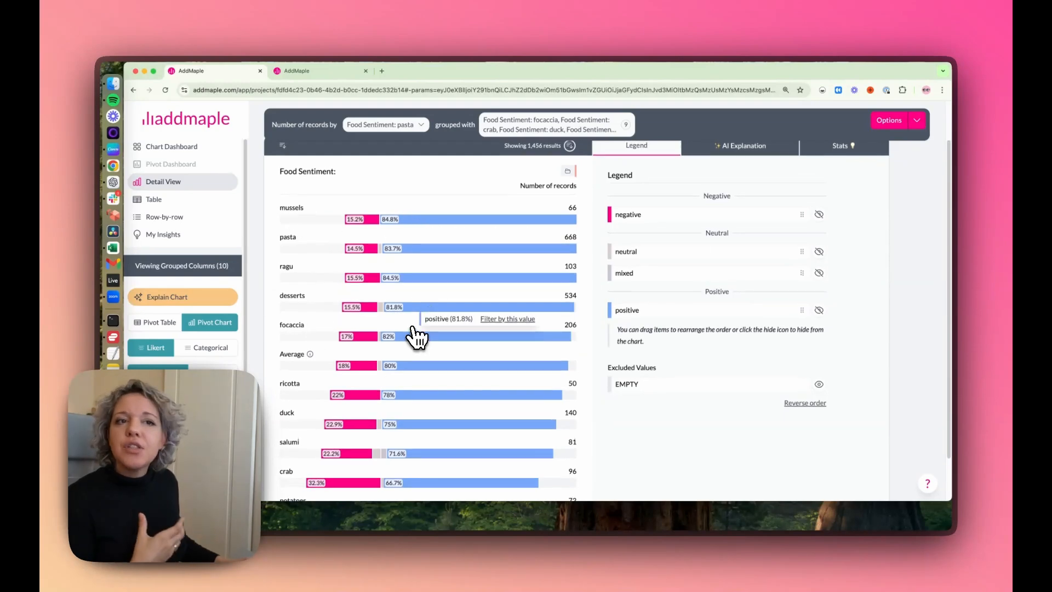
pyautogui.scroll(-1, 413, 340)
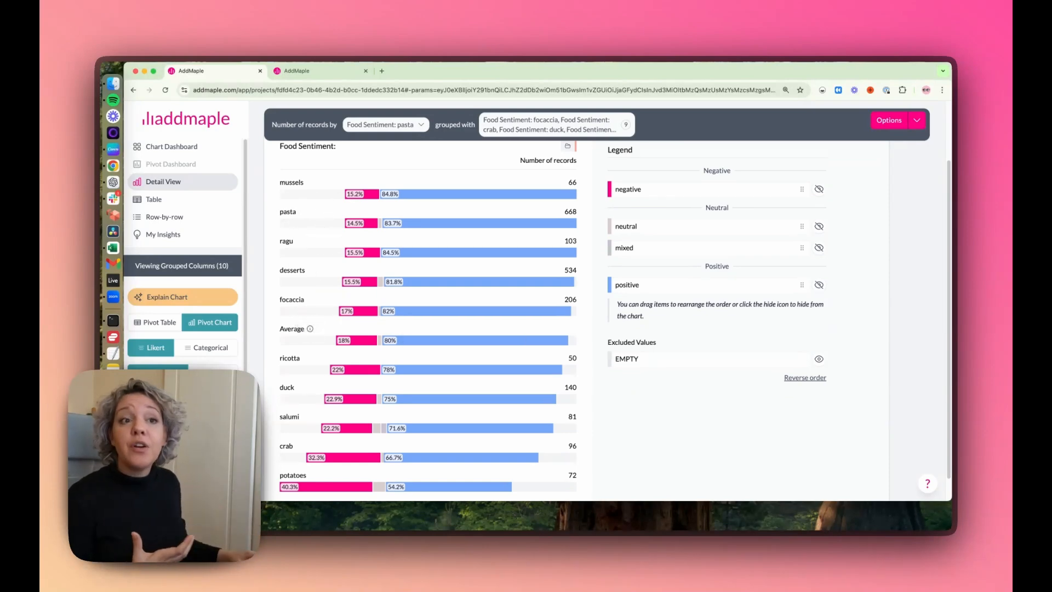
pyautogui.scroll(-1, 472, 281)
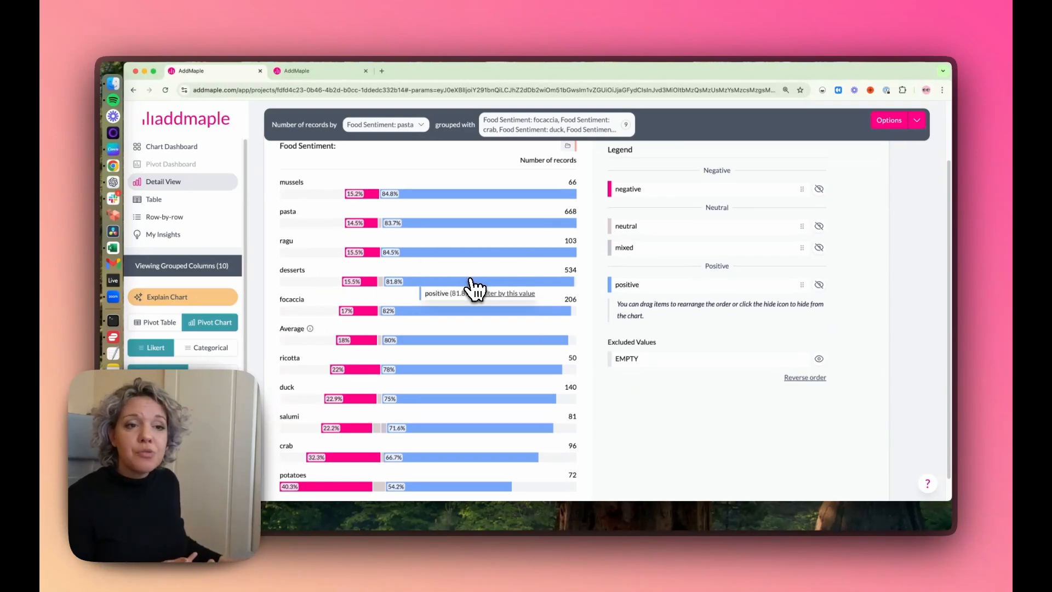
pyautogui.scroll(-1, 471, 283)
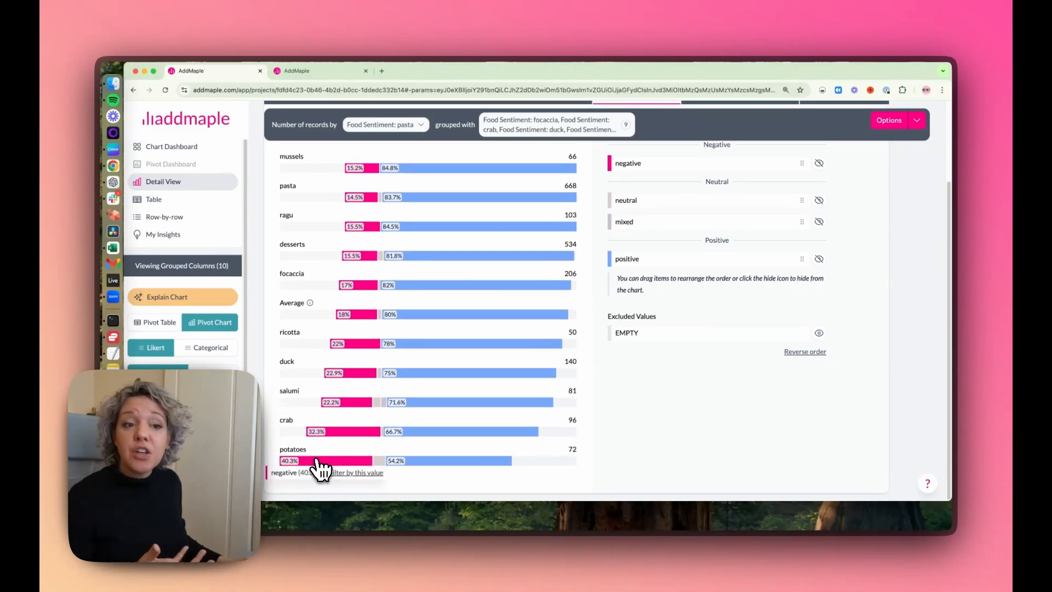
# Step: View the Multi Model Sentiment chart's comparison of sentiment models in detail view and return to the chart dashboard
pyautogui.click(171, 146)
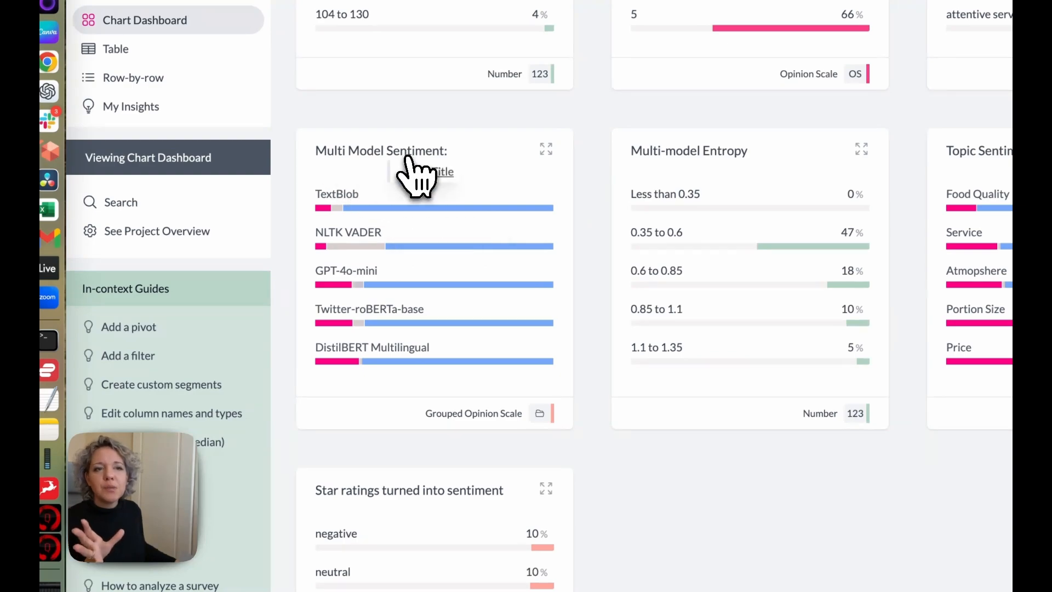
pyautogui.click(446, 204)
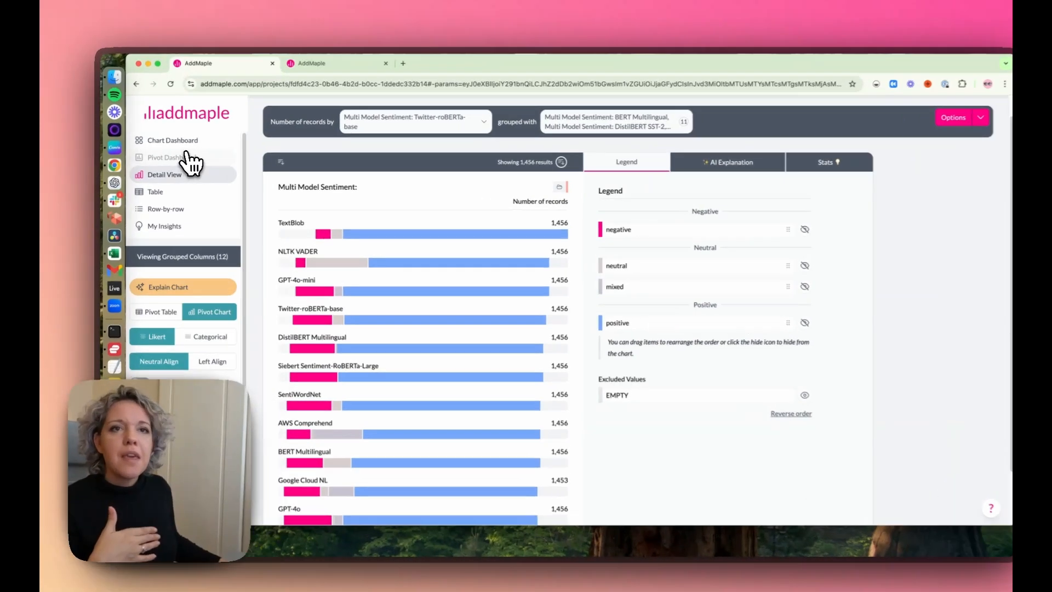
pyautogui.click(167, 143)
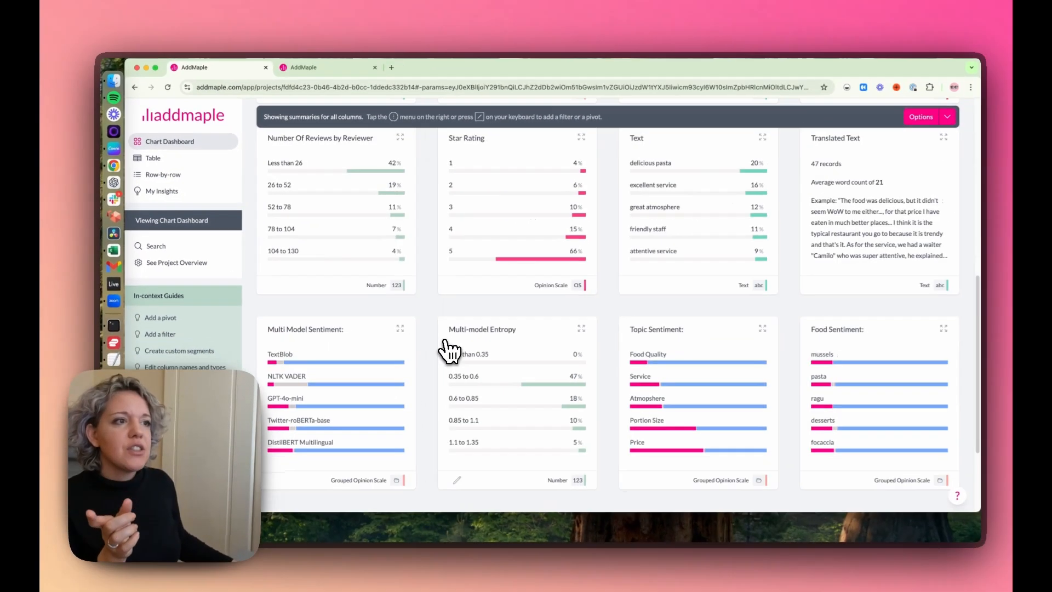
# Step: Open the Text column from the chart dashboard in detail view and look through its coded themes
pyautogui.scroll(-1, 456, 331)
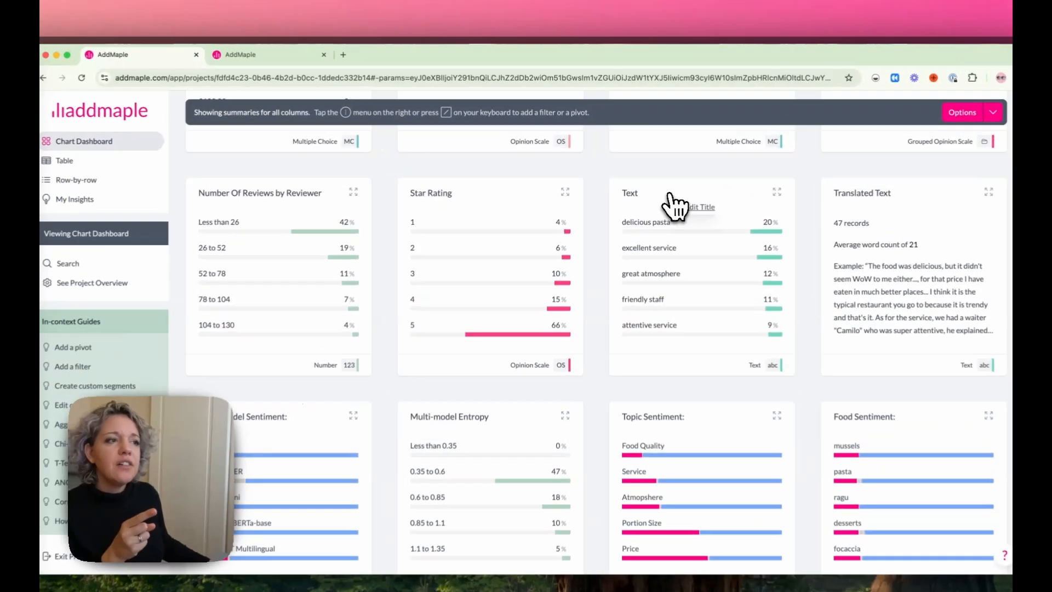
pyautogui.click(676, 207)
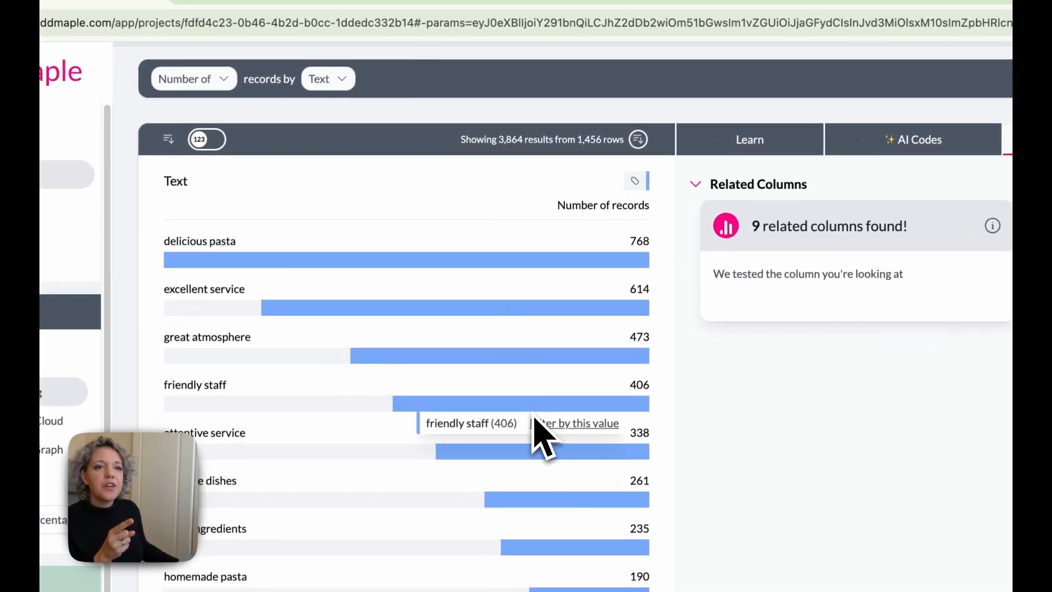
pyautogui.scroll(-4, 536, 420)
pyautogui.scroll(5, 536, 423)
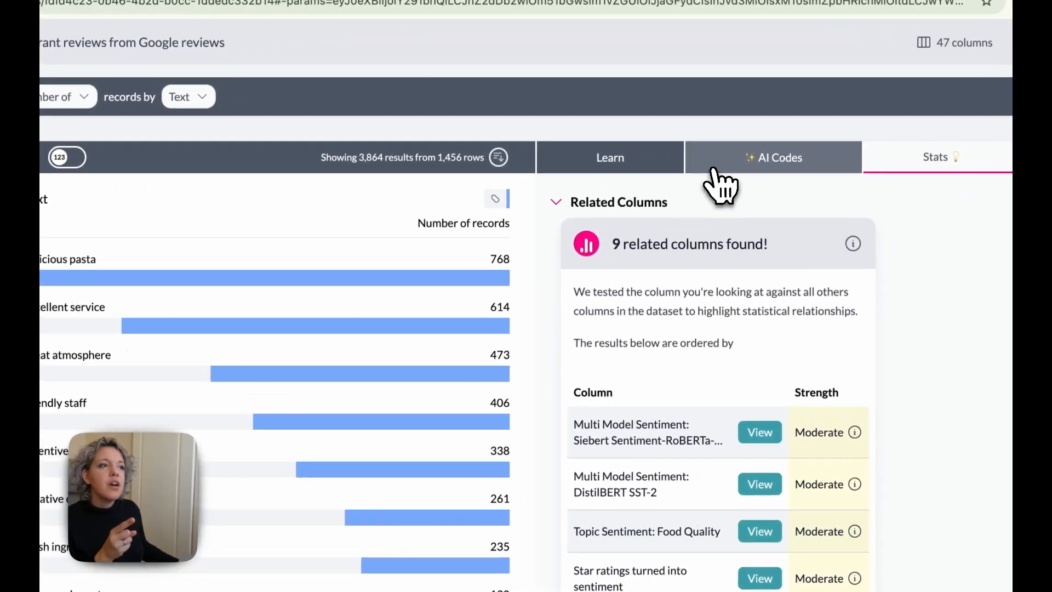
# Step: Delete all existing AI codes of the Text column, from excellent service through seasonal ingredients
pyautogui.click(962, 152)
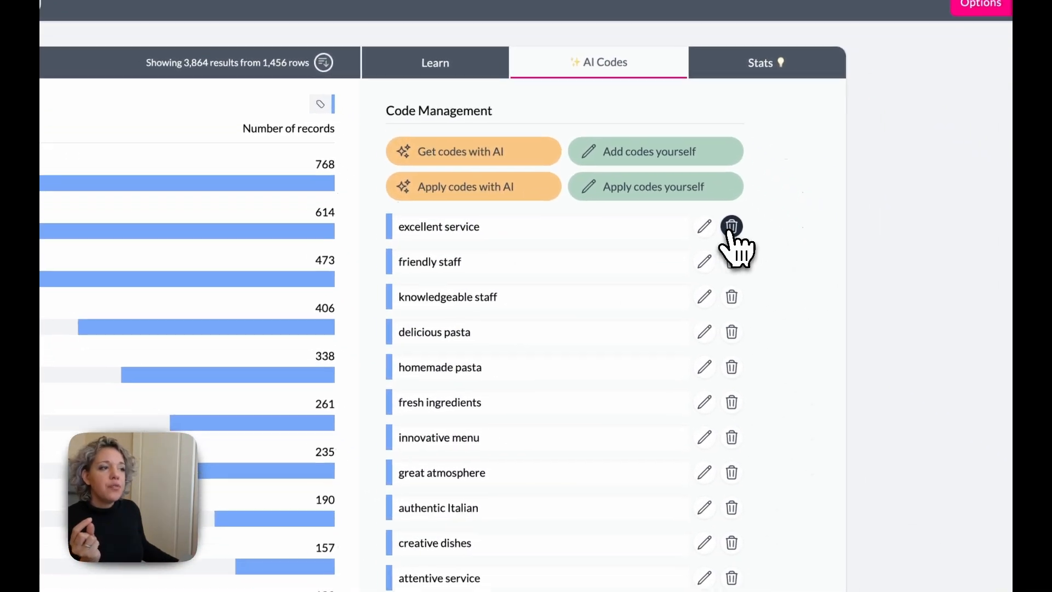
pyautogui.click(857, 328)
pyautogui.click(857, 328)
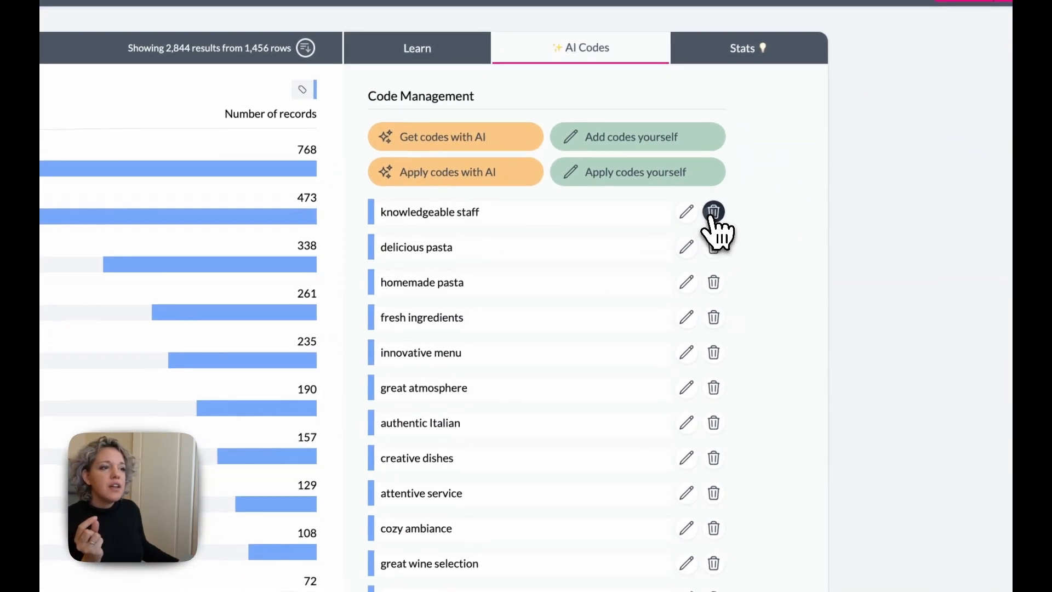
pyautogui.doubleClick(713, 215)
pyautogui.tripleClick(713, 215)
pyautogui.tripleClick(713, 215)
pyautogui.tripleClick(713, 215)
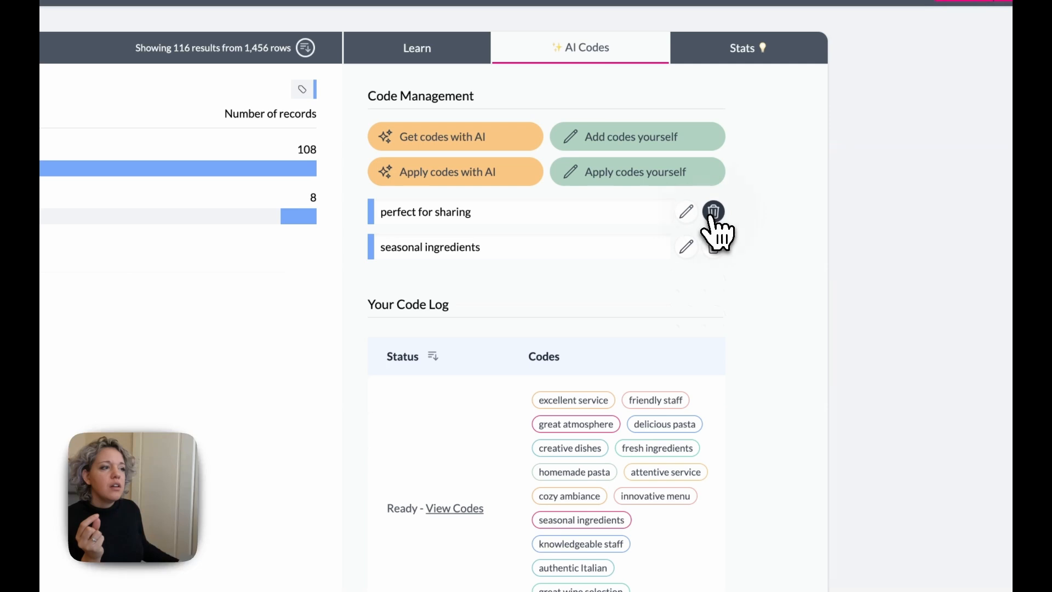
pyautogui.doubleClick(713, 215)
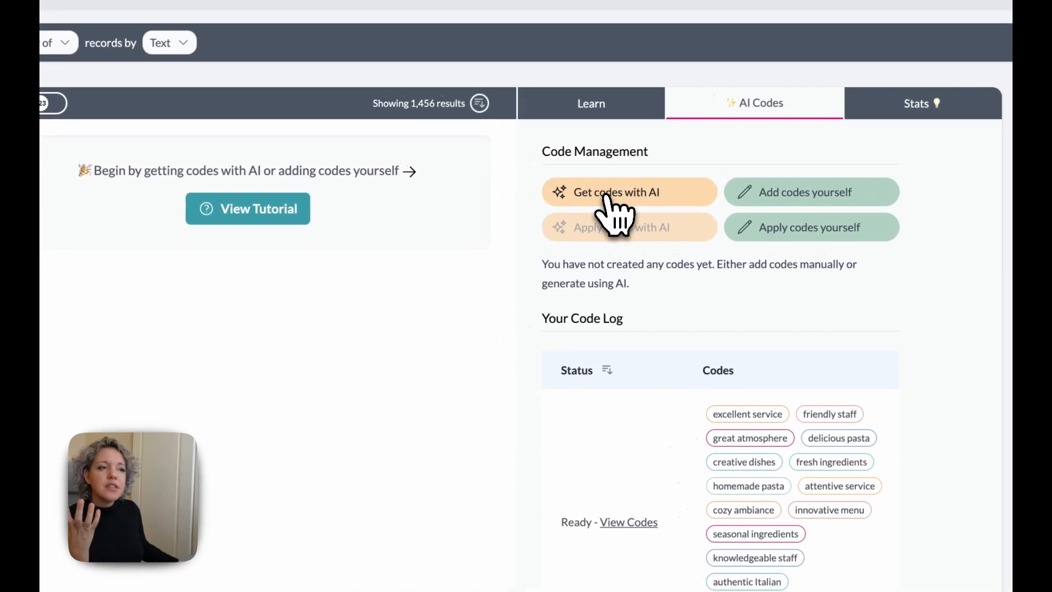
# Step: Start AI-assisted code generation for the Text column with 11 codes to start with
pyautogui.click(607, 196)
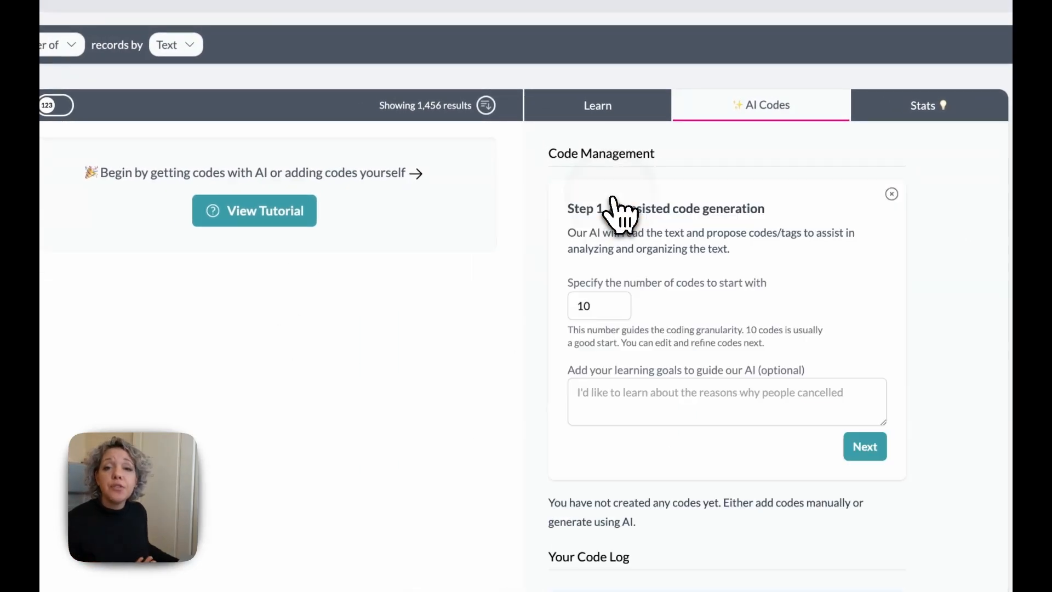
pyautogui.click(624, 301)
pyautogui.click(606, 400)
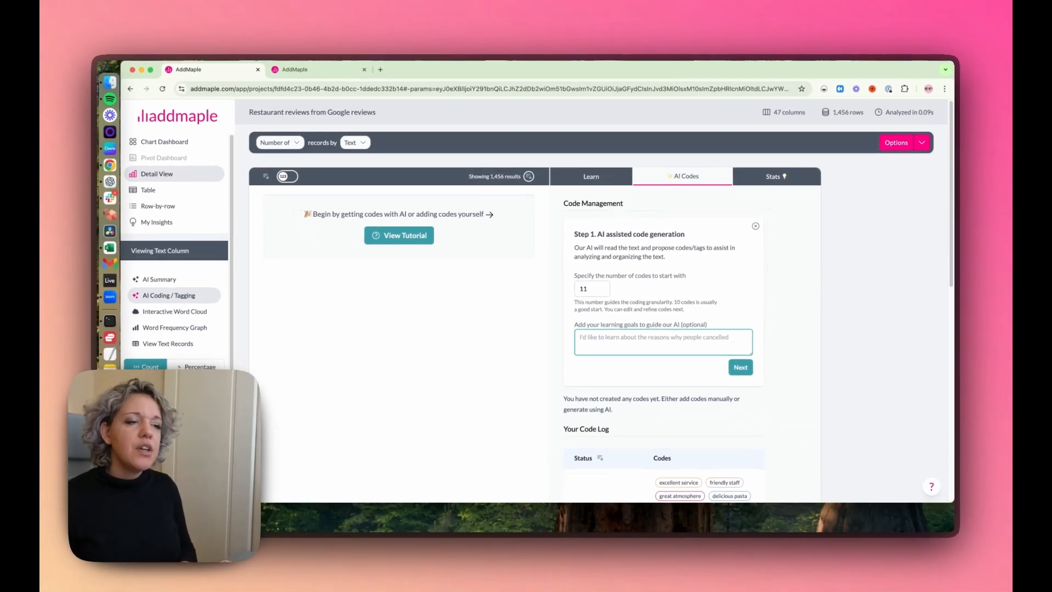
# Step: Enter the learning goal "Please give me codes to understand what people thought about the atmosphere in the restaurant"
pyautogui.write('Please give me codes t')
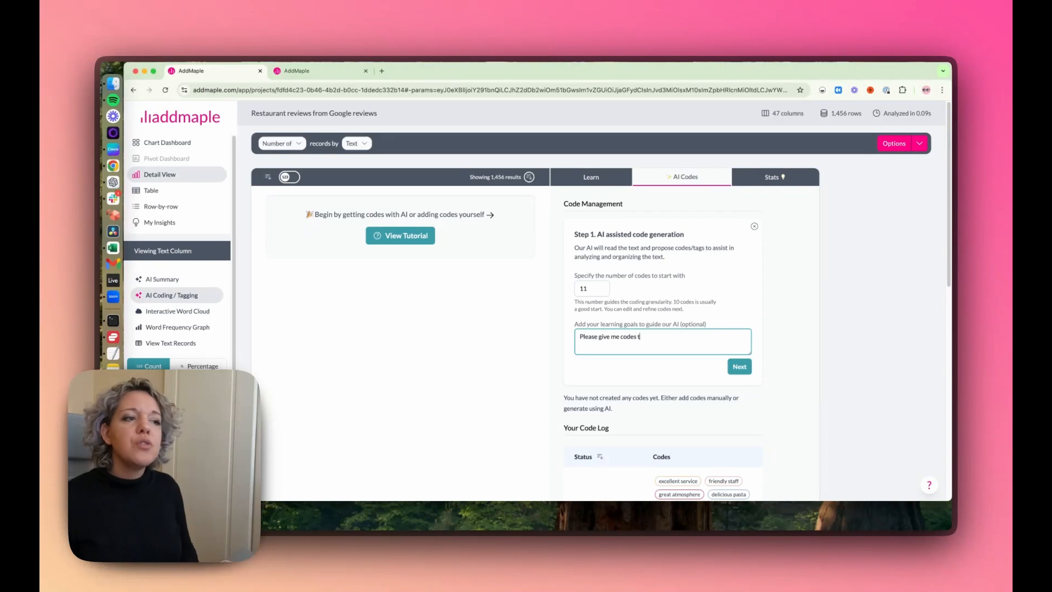
pyautogui.write('o undert')
pyautogui.press('BackSpace')
pyautogui.write('stand')
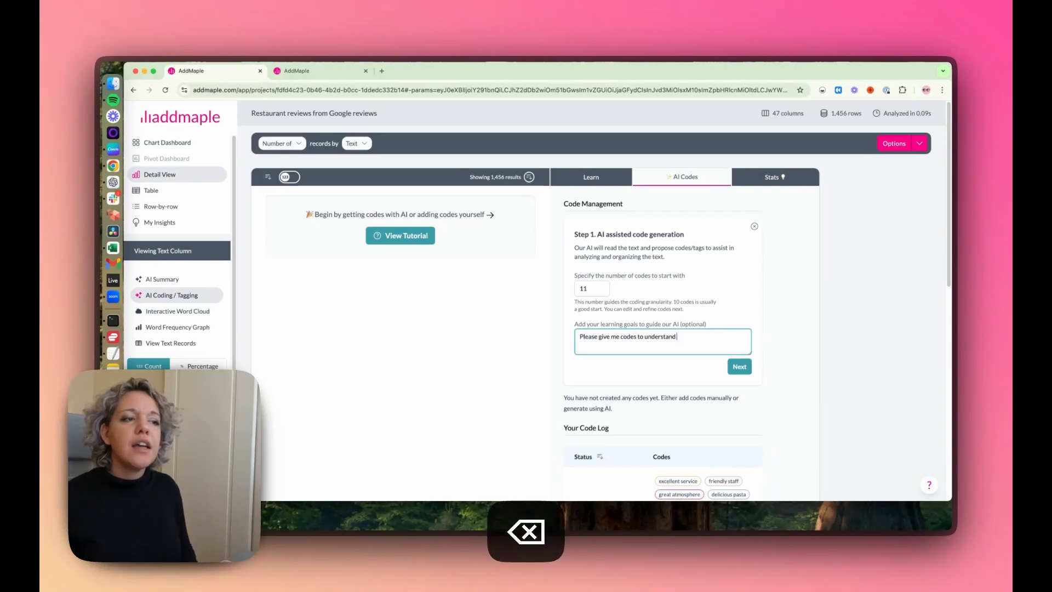
pyautogui.write(' what people ')
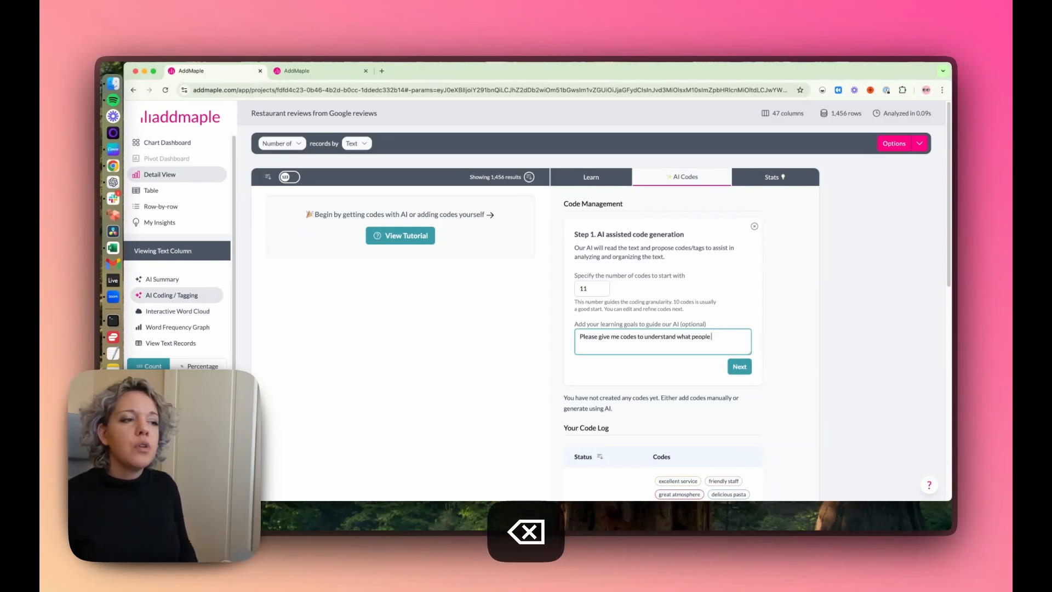
pyautogui.write('thought aobu')
pyautogui.write('t')
pyautogui.press('BackSpace')
pyautogui.press('BackSpace')
pyautogui.press('BackSpace')
pyautogui.press('BackSpace')
pyautogui.press('BackSpace')
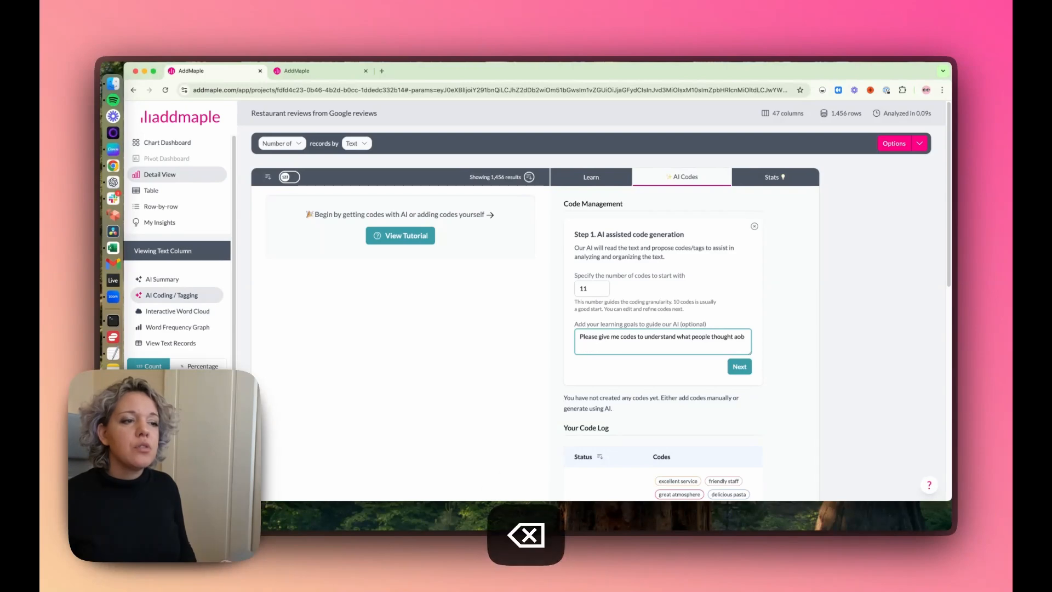
pyautogui.write('about the ')
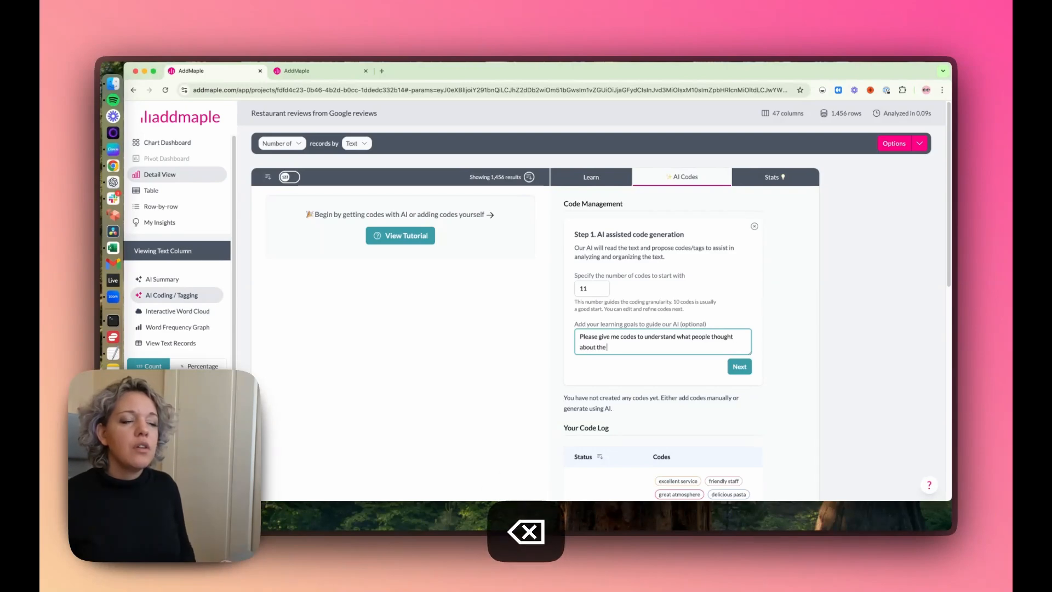
pyautogui.write('res')
pyautogui.press('BackSpace')
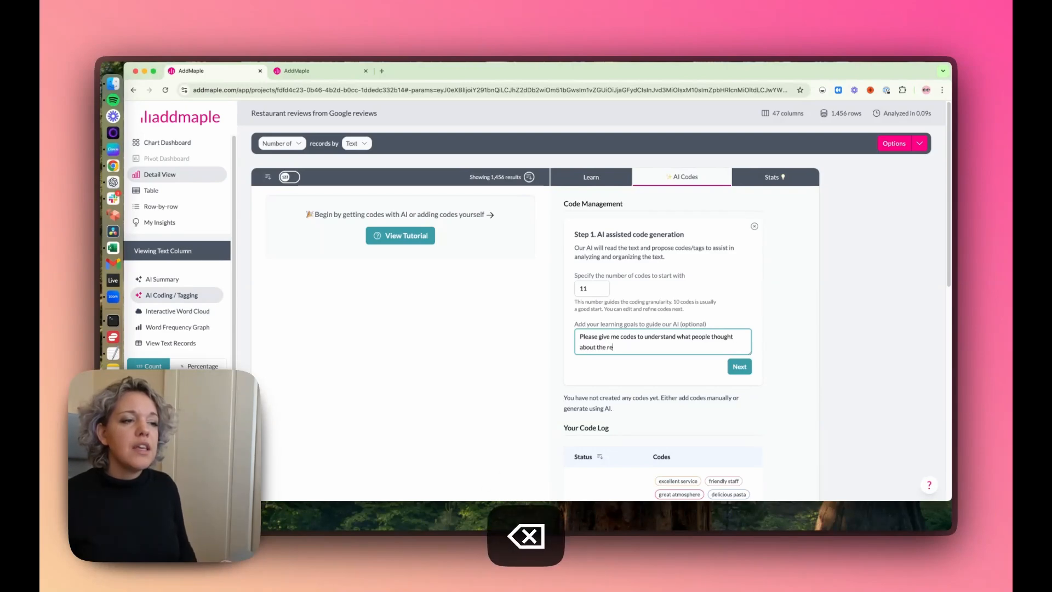
pyautogui.press('BackSpace')
pyautogui.press('BackSpace')
pyautogui.write('atom')
pyautogui.press('BackSpace')
pyautogui.press('BackSpace')
pyautogui.write('m')
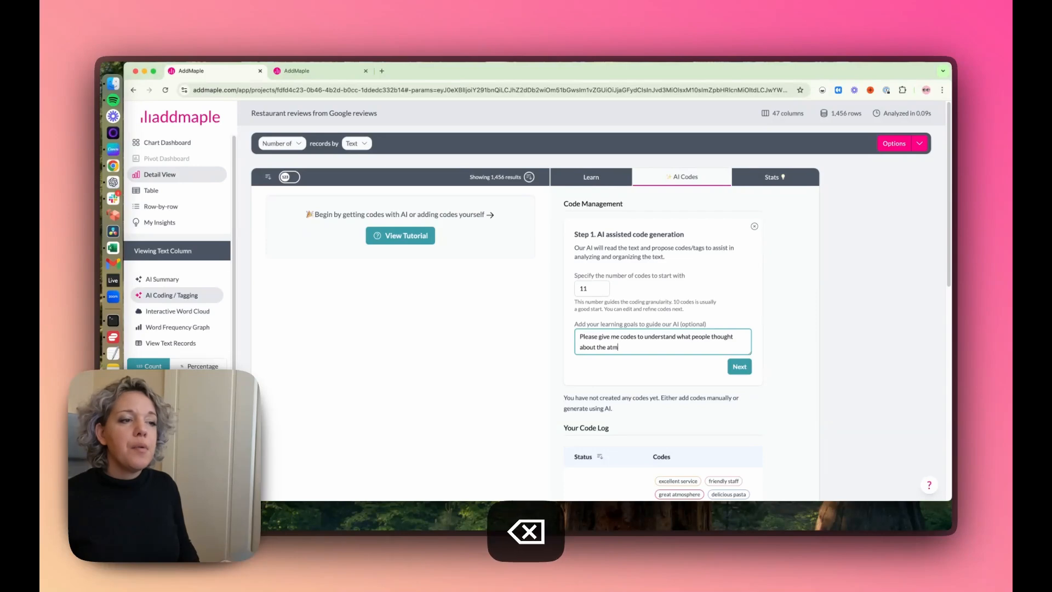
pyautogui.write('osphere in the res')
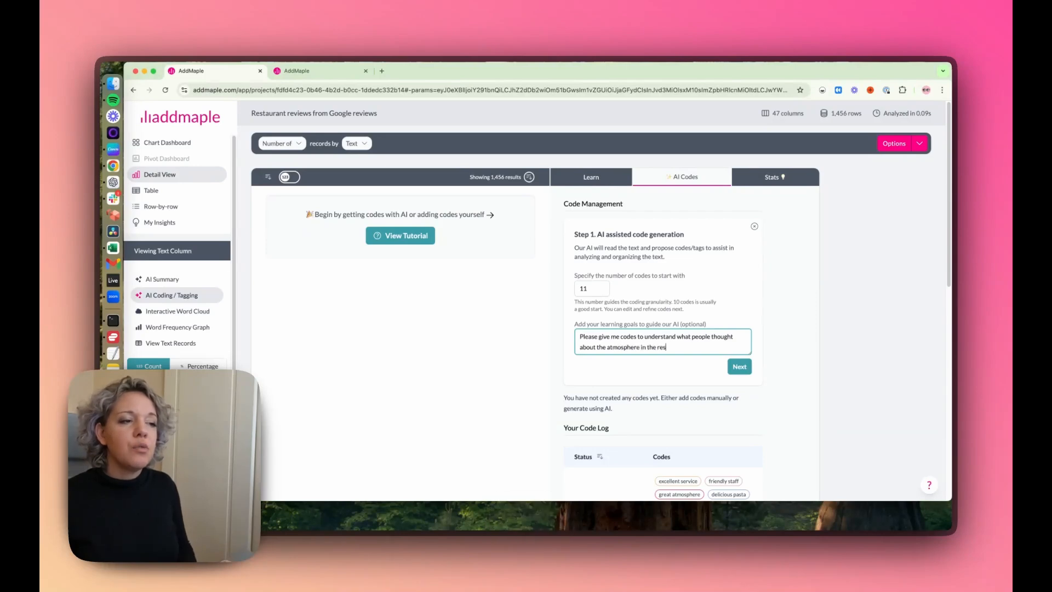
pyautogui.write('taurant')
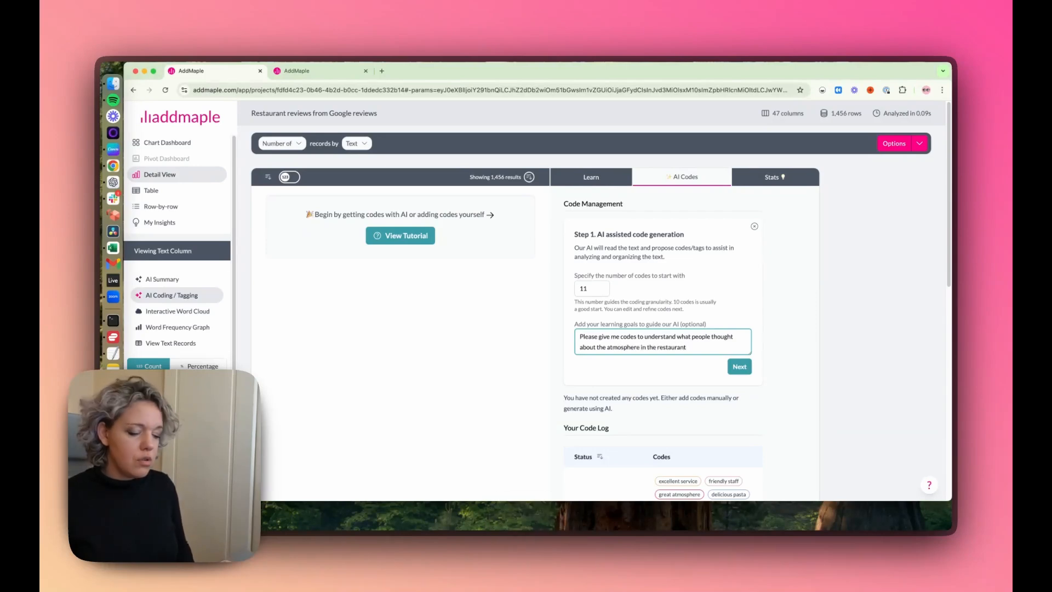
pyautogui.write(', like')
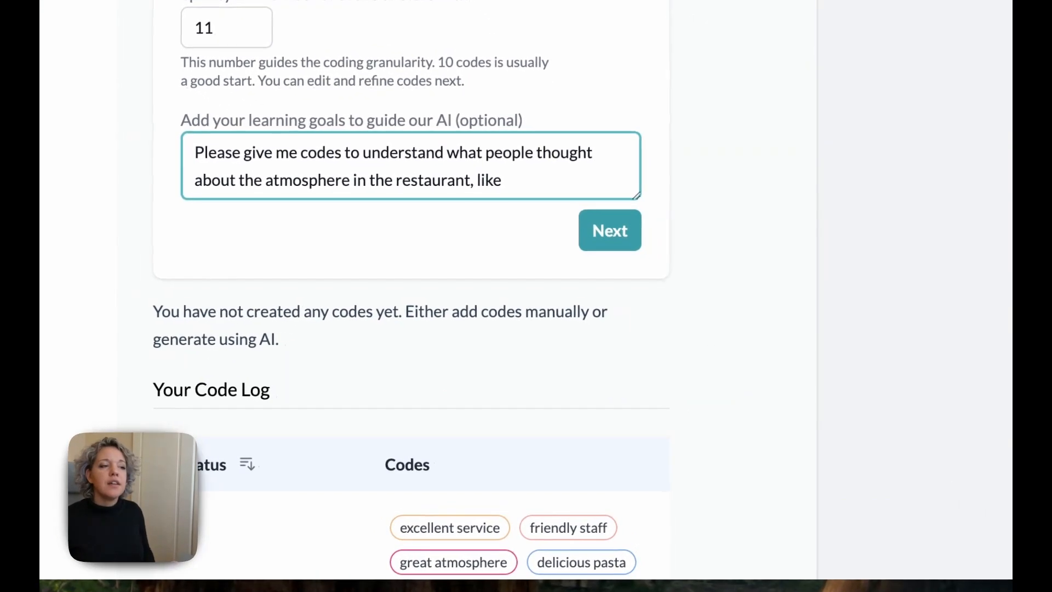
pyautogui.write(' lighting, music,')
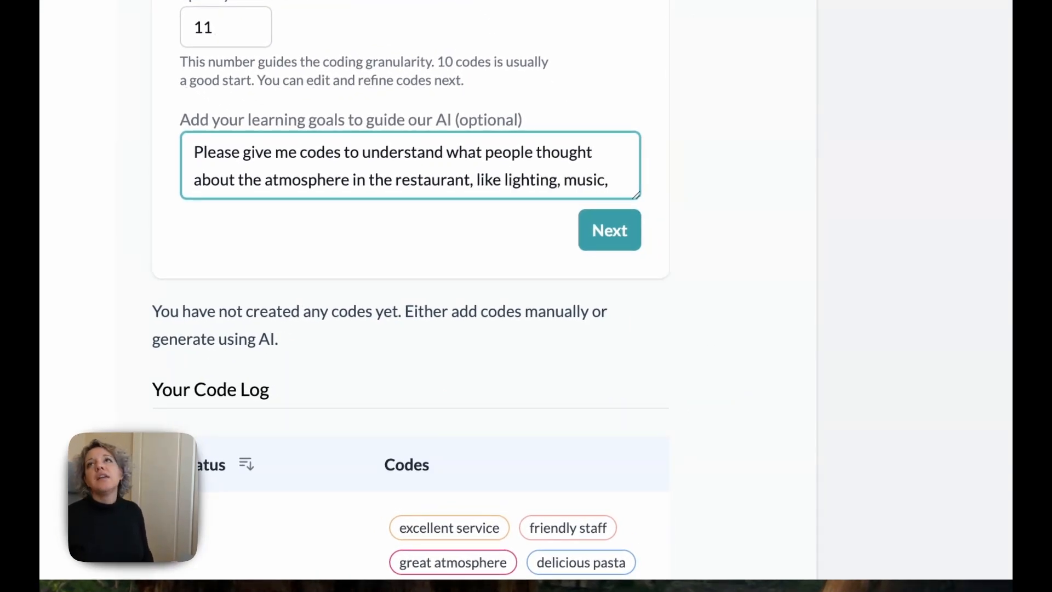
pyautogui.write(' seating, tables, anythin')
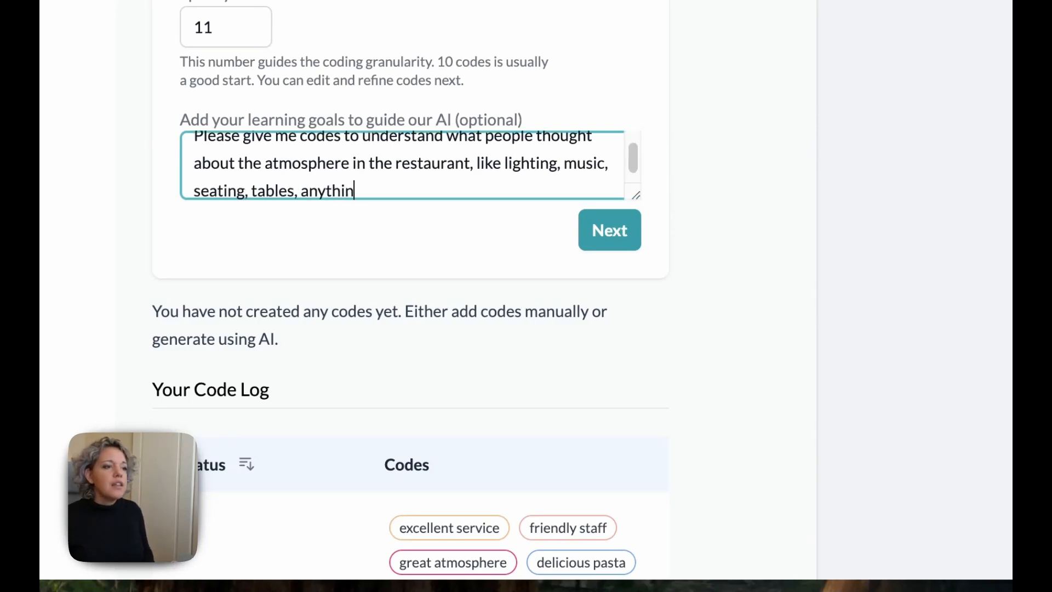
# Step: Extend the learning goal with ", like lighting, music, seating, tables, anything related to the building or environment" and generate the codes
pyautogui.press('BackSpace')
pyautogui.press('BackSpace')
pyautogui.press('BackSpace')
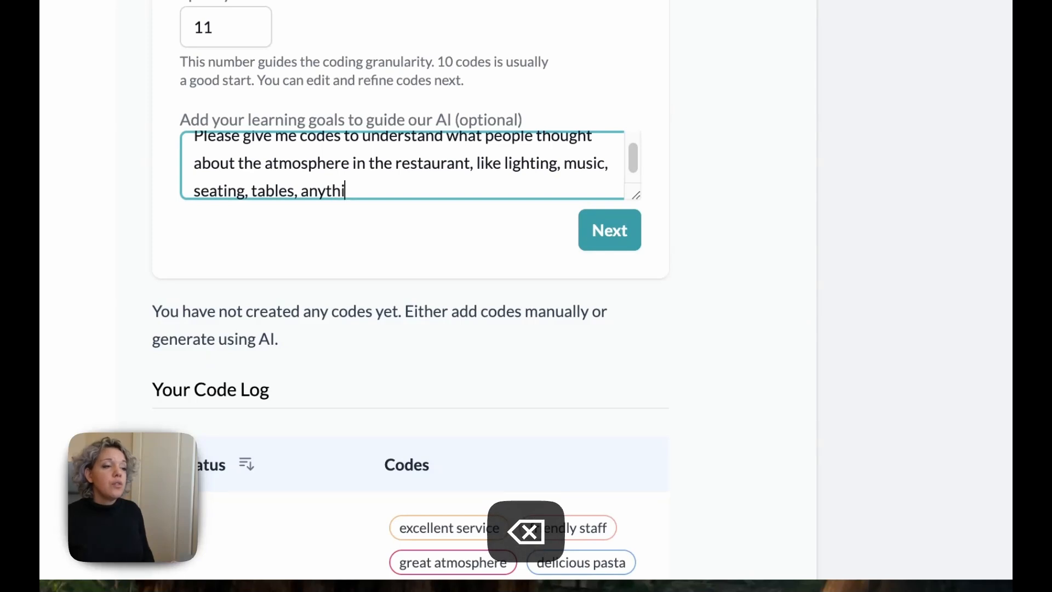
pyautogui.write('hing related to the building or envio')
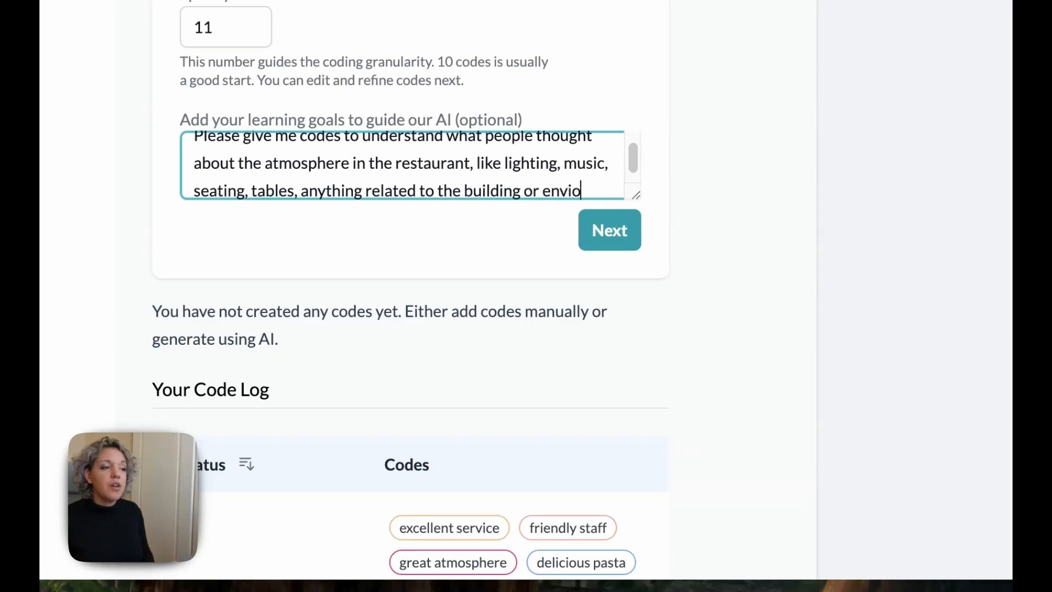
pyautogui.press('BackSpace')
pyautogui.write('ronem')
pyautogui.press('BackSpace')
pyautogui.write('nemnt')
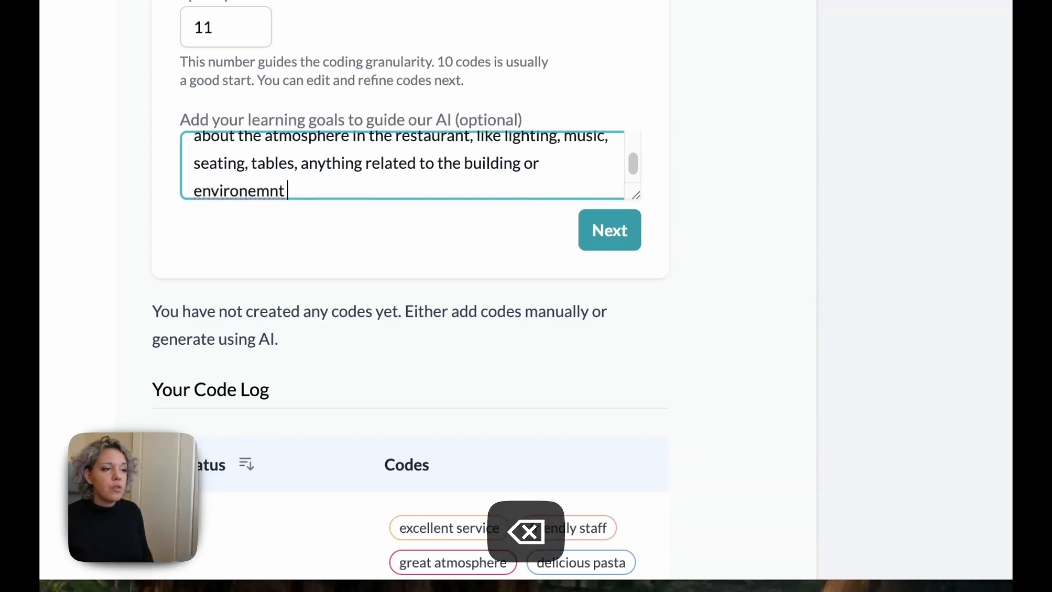
pyautogui.press('BackSpace')
pyautogui.press('BackSpace')
pyautogui.press('BackSpace')
pyautogui.press('BackSpace')
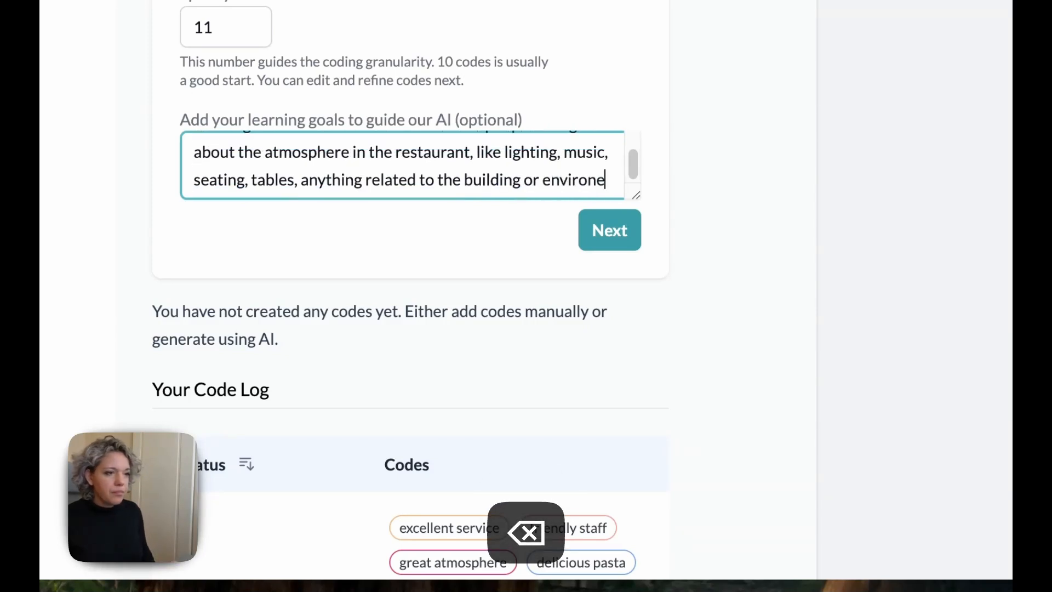
pyautogui.write('men')
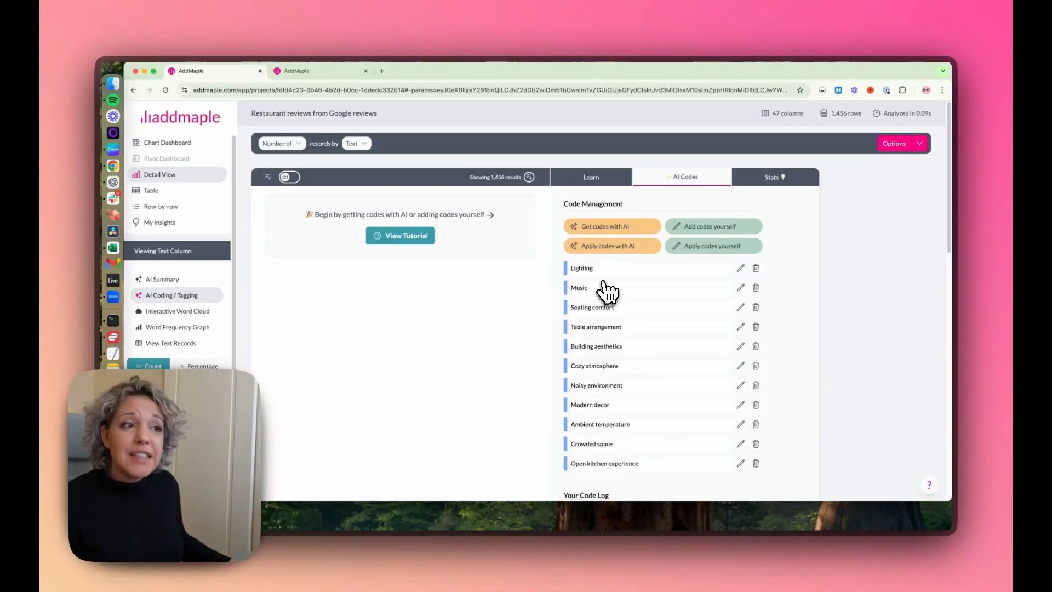
# Step: Check the generated atmosphere codes and apply them to the reviews with AI, allowing a maximum of 4 codes per item
pyautogui.scroll(-1, 607, 291)
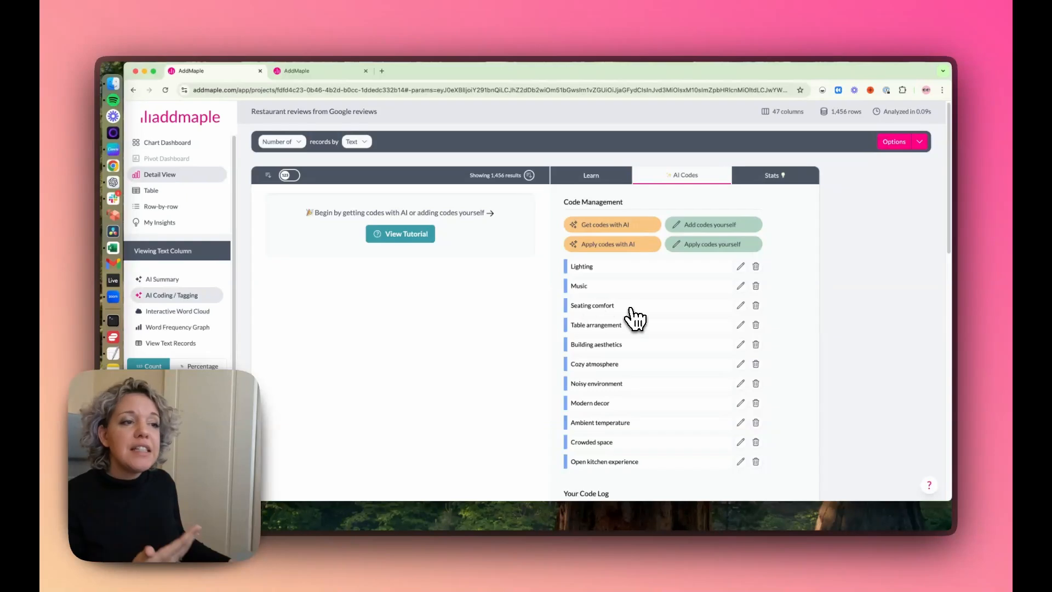
pyautogui.scroll(-3, 635, 318)
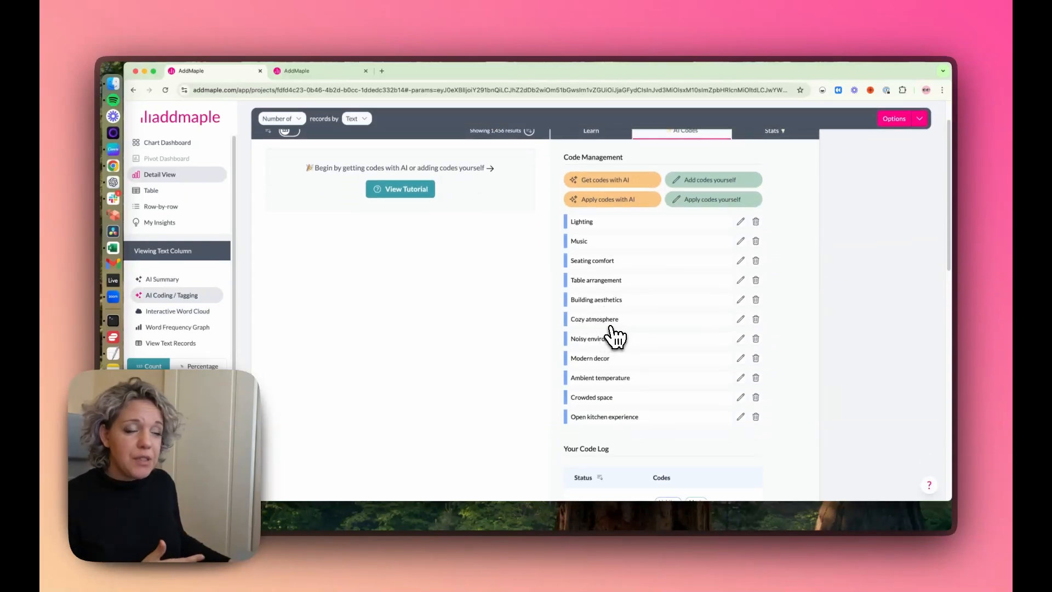
pyautogui.scroll(-1, 615, 354)
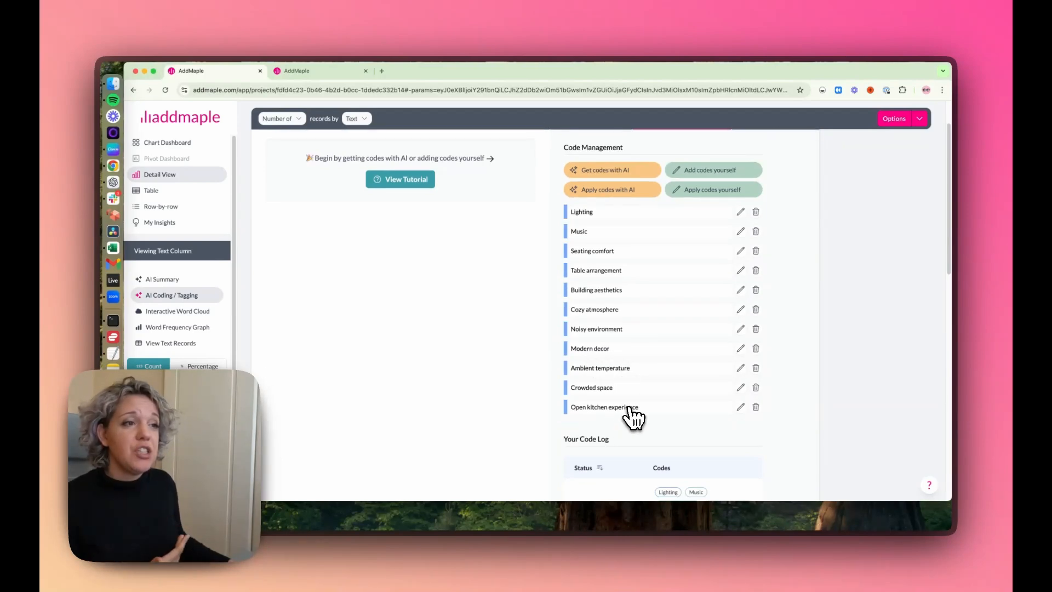
pyautogui.scroll(2, 634, 417)
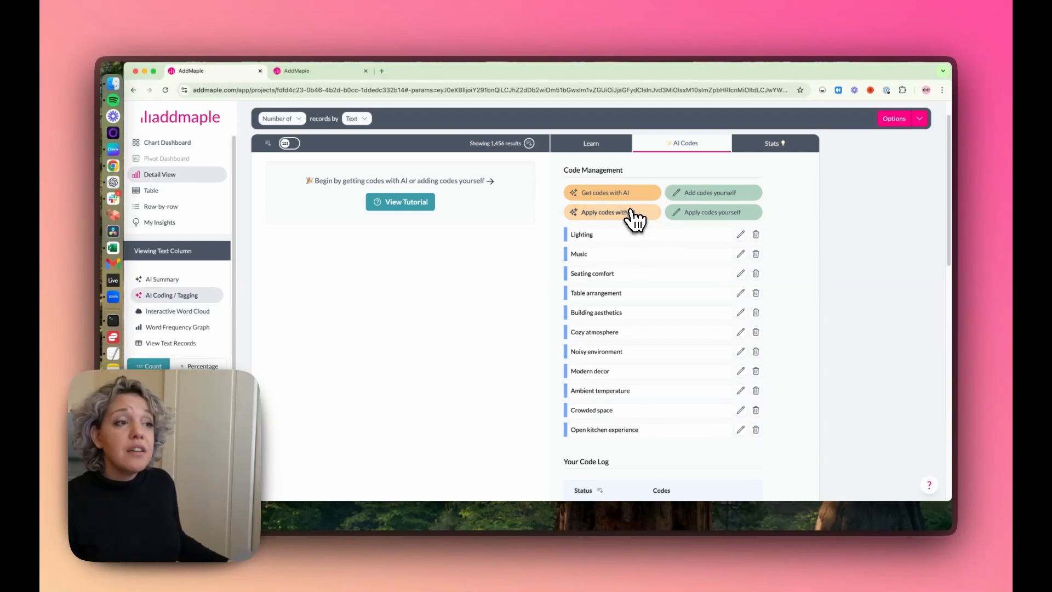
pyautogui.click(614, 213)
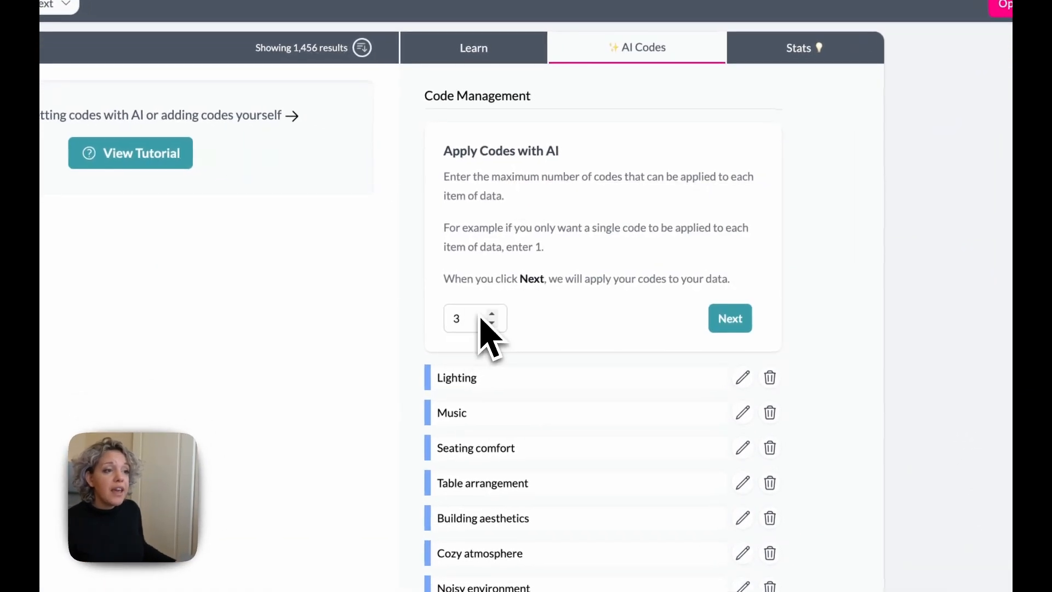
pyautogui.click(492, 314)
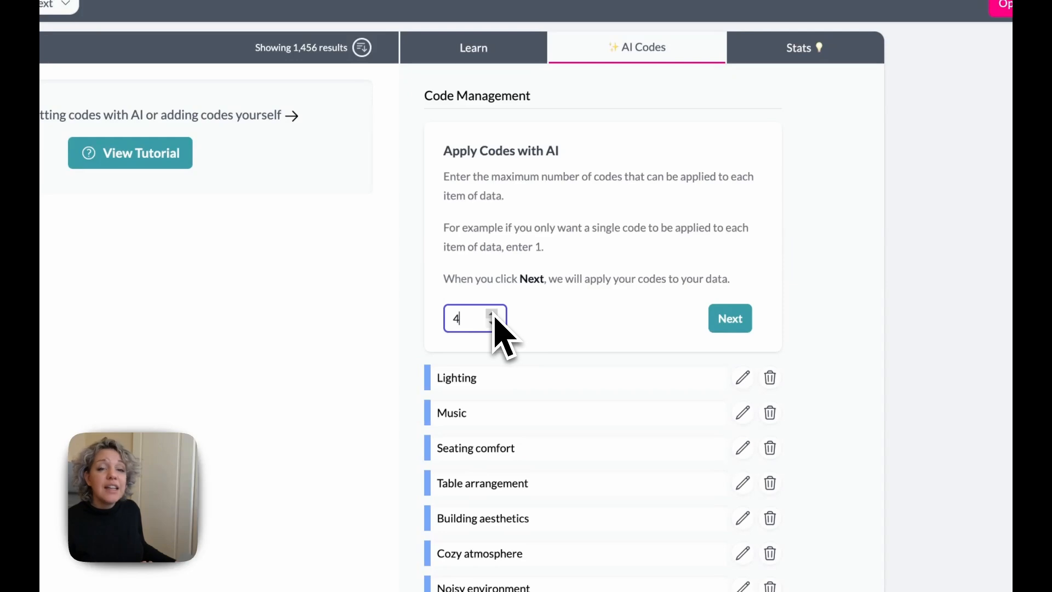
pyautogui.click(726, 319)
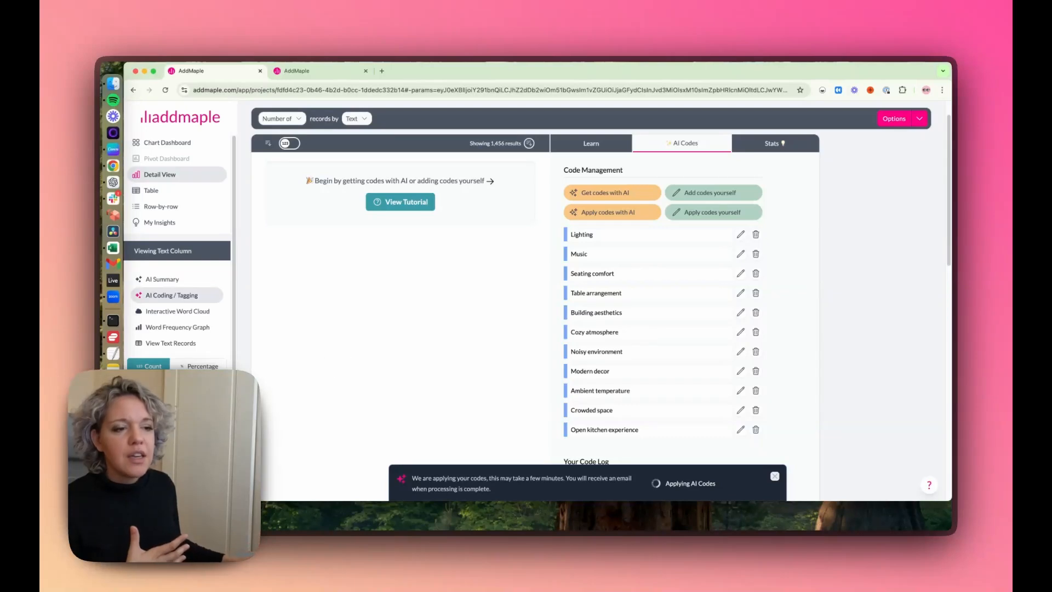
# Step: Open the Number Of Reviews by Reviewer chart from the chart dashboard and view its related columns in the statistics
pyautogui.scroll(2, 603, 274)
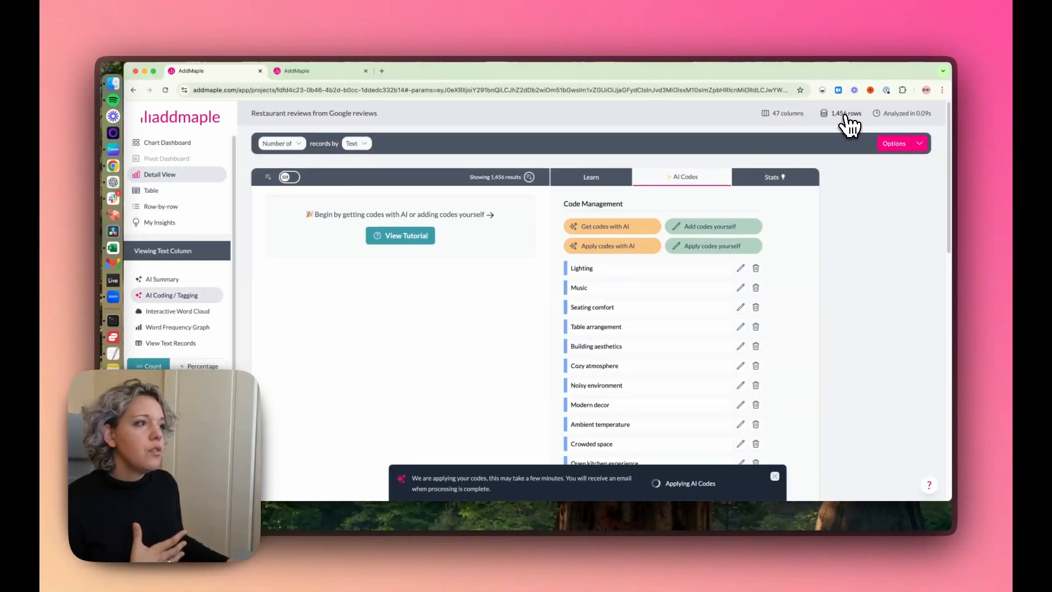
pyautogui.scroll(-3, 507, 366)
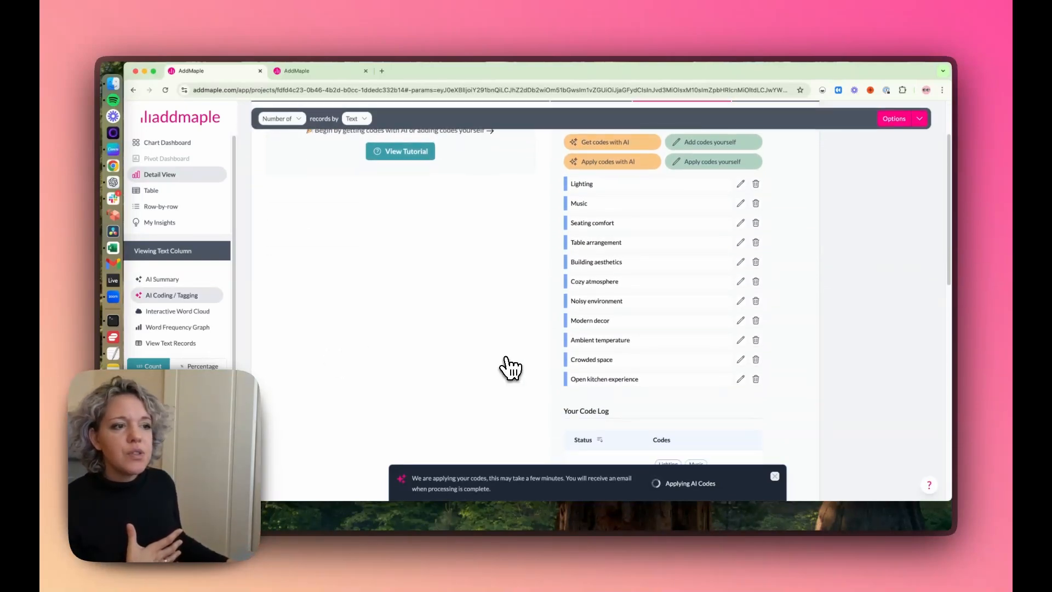
pyautogui.scroll(1, 510, 369)
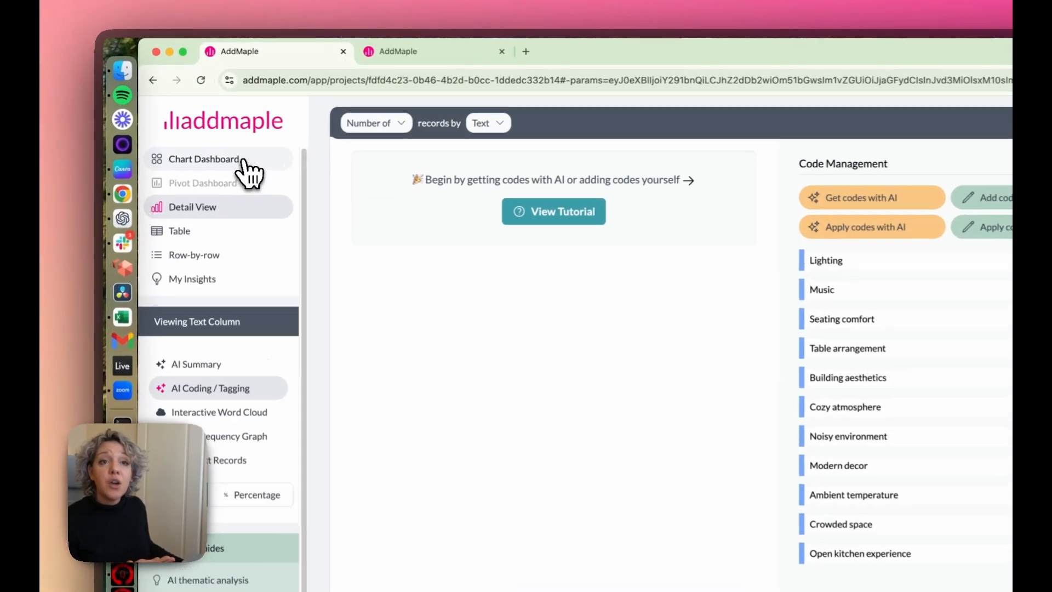
pyautogui.click(166, 143)
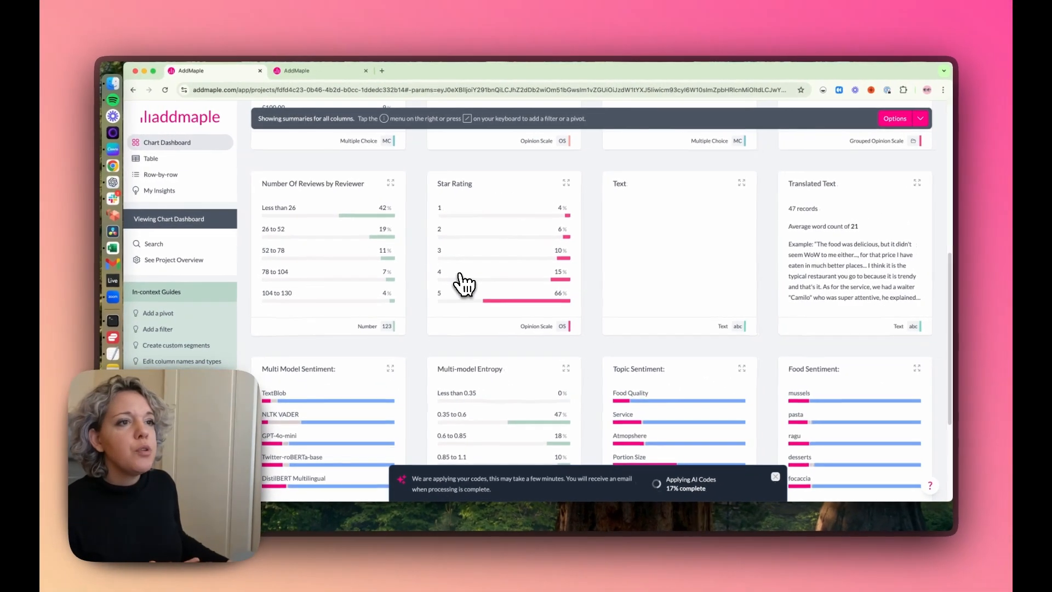
pyautogui.scroll(-3, 463, 284)
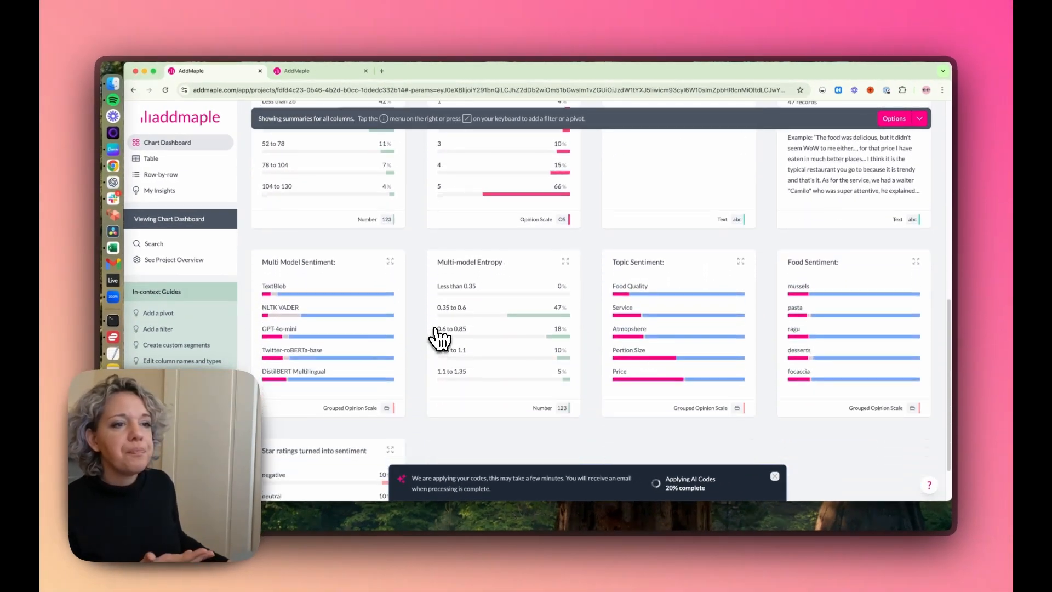
pyautogui.scroll(-2, 282, 373)
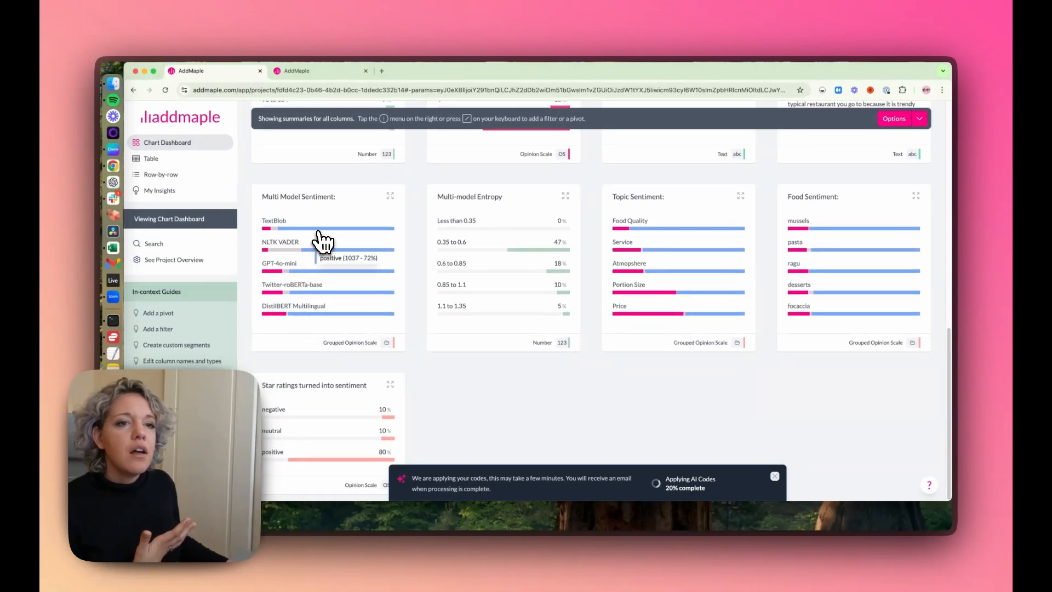
pyautogui.scroll(6, 502, 276)
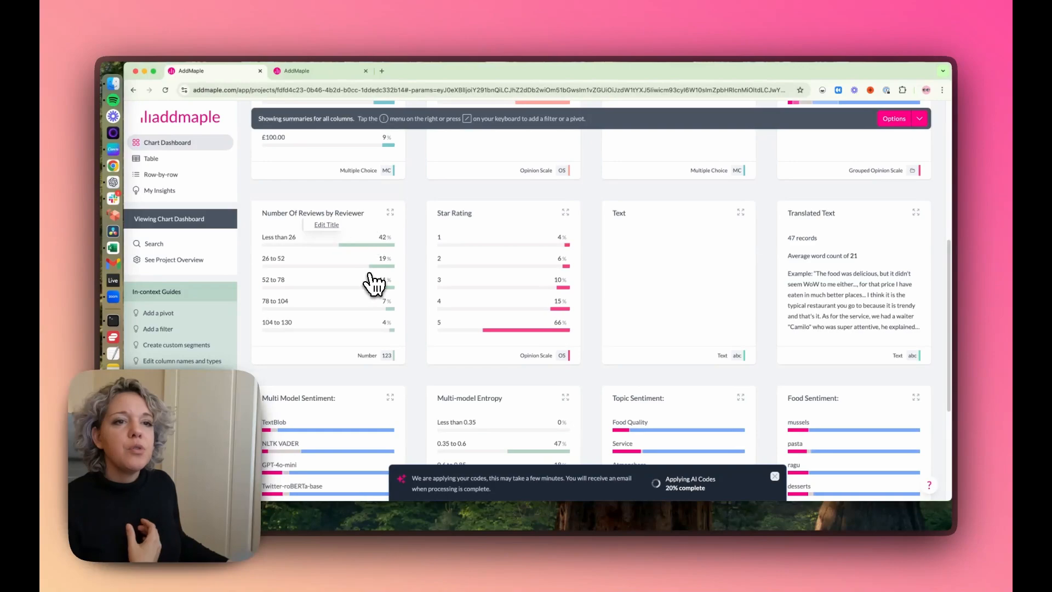
pyautogui.click(339, 235)
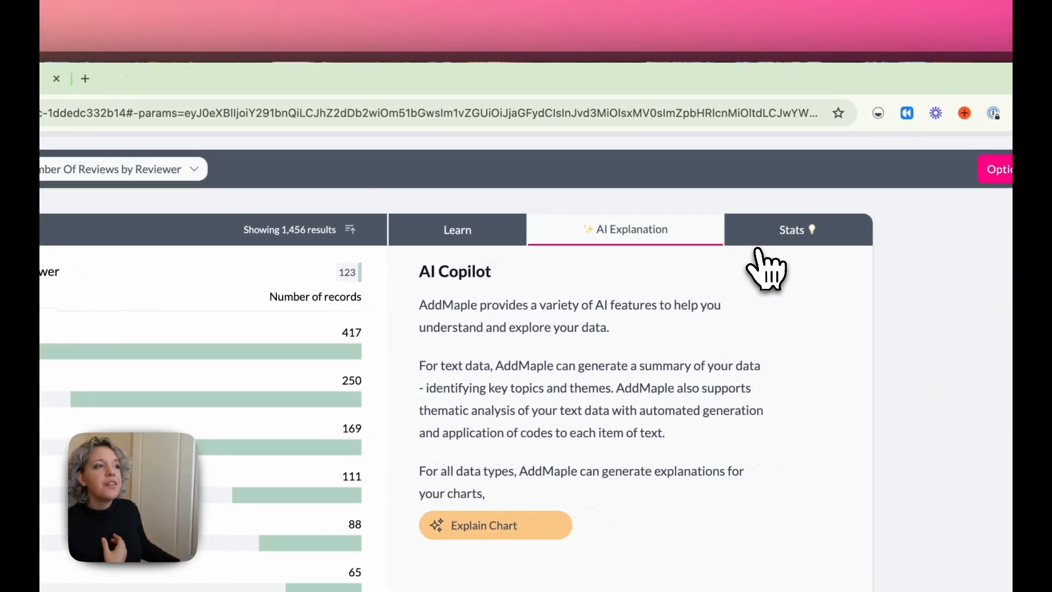
pyautogui.click(833, 227)
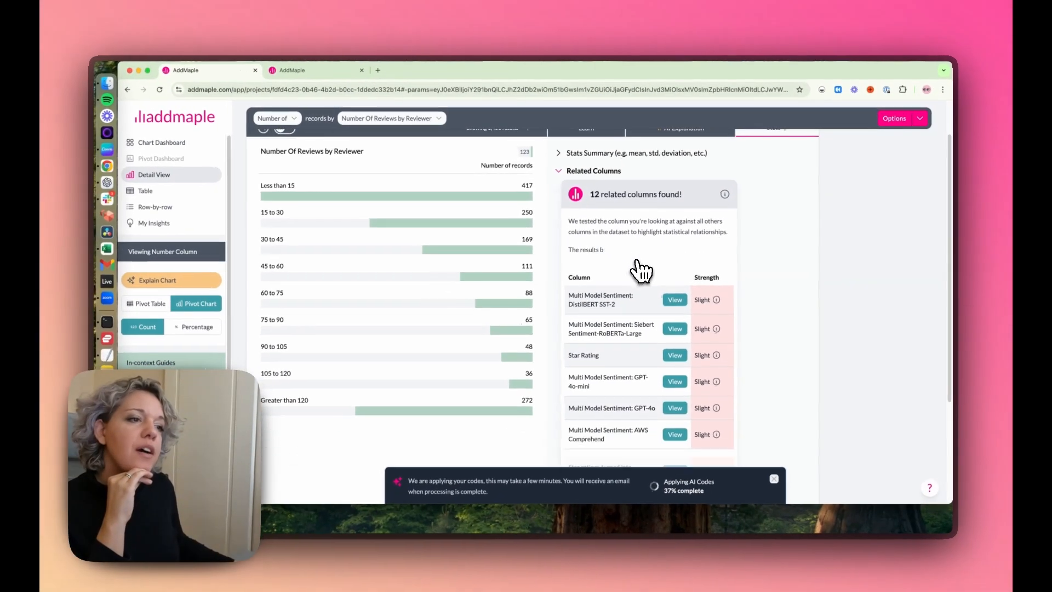
# Step: Review the columns related to Number Of Reviews by Reviewer and view the relationship with Star ratings turned into sentiment
pyautogui.scroll(-4, 625, 277)
pyautogui.scroll(-1, 644, 268)
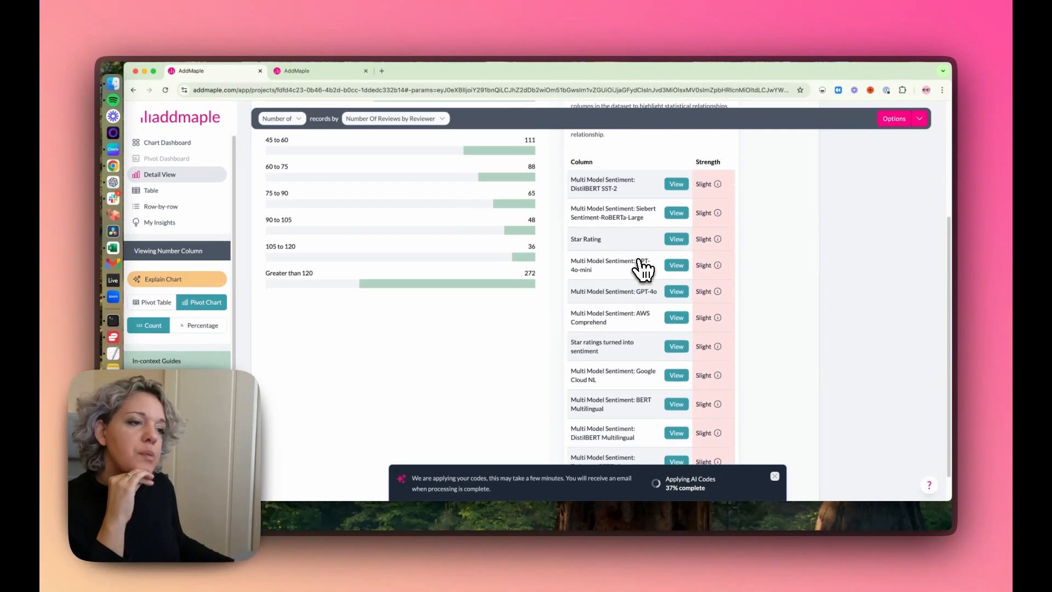
pyautogui.scroll(-1, 644, 269)
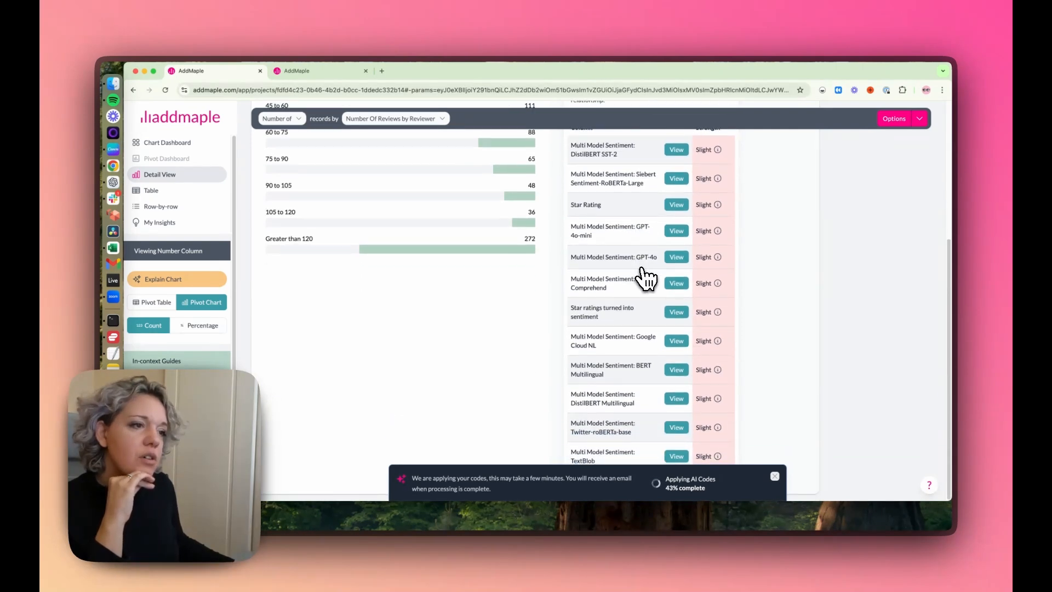
pyautogui.scroll(2, 606, 323)
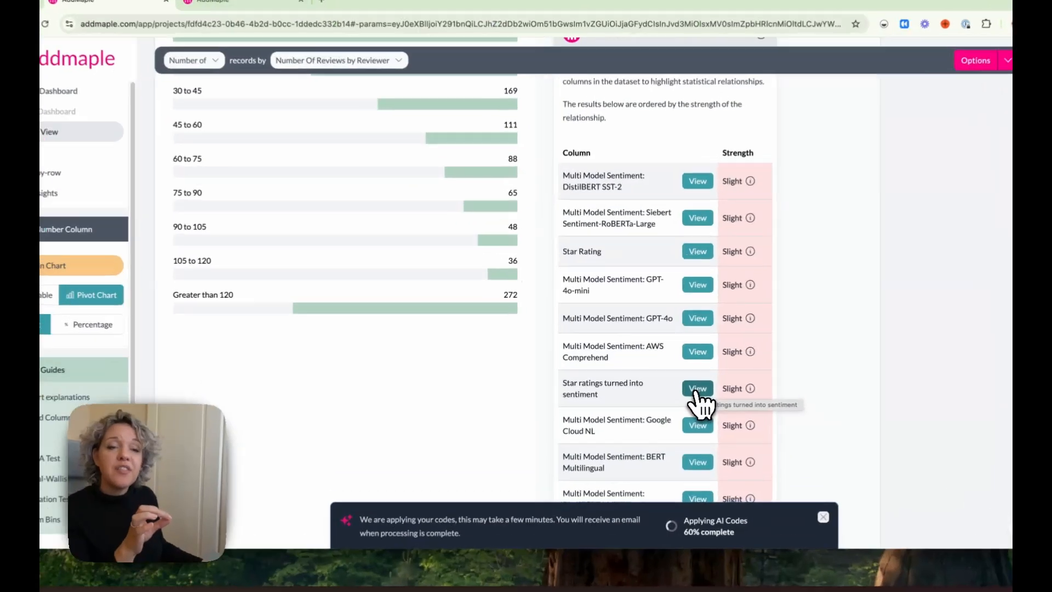
pyautogui.click(676, 375)
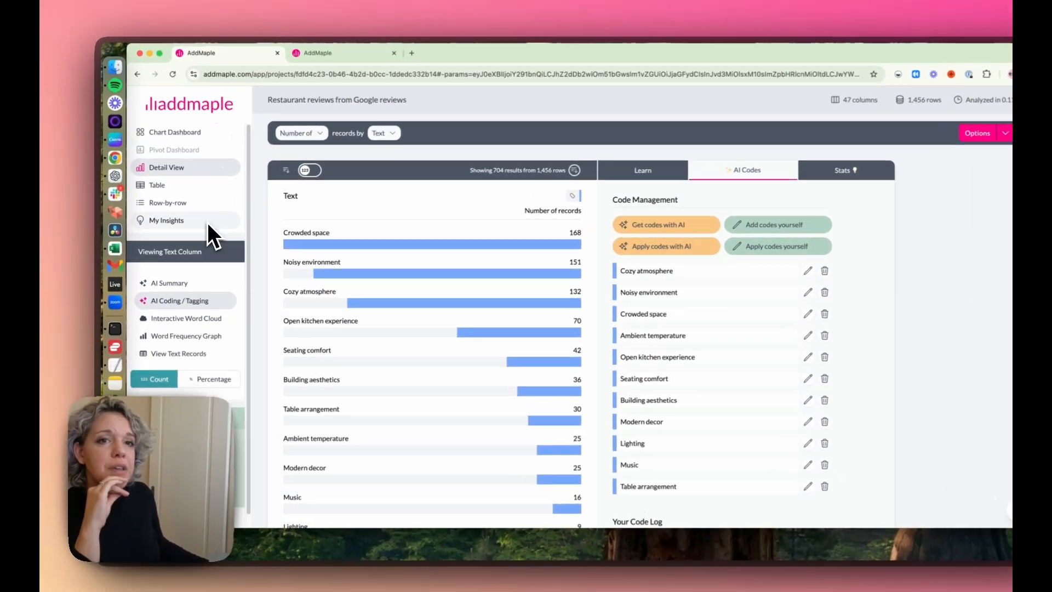
# Step: Show the review text records in a table and check the codes assigned to the first reviews
pyautogui.click(189, 354)
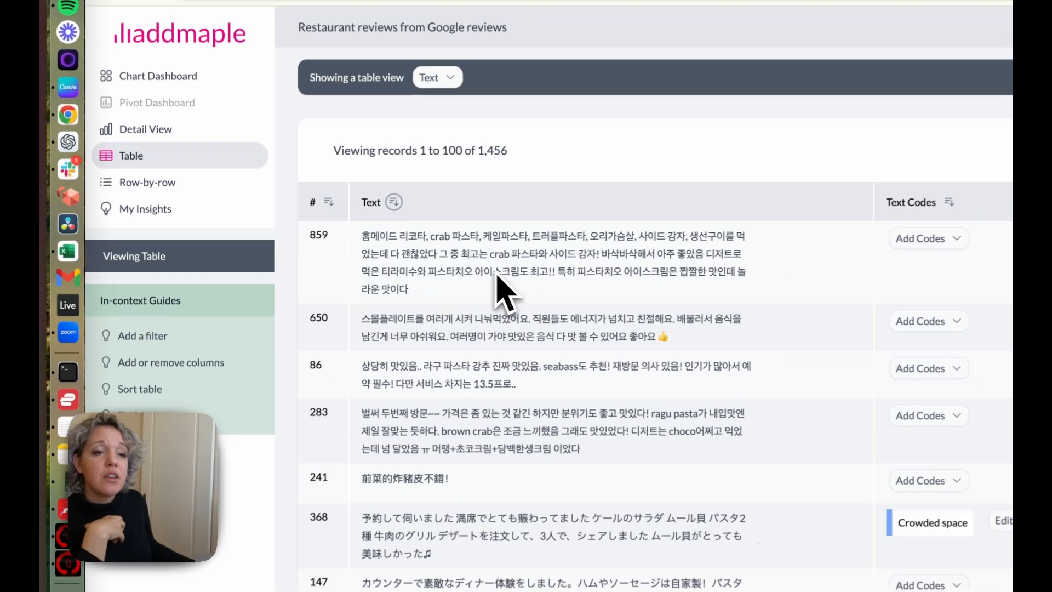
pyautogui.scroll(-1, 503, 396)
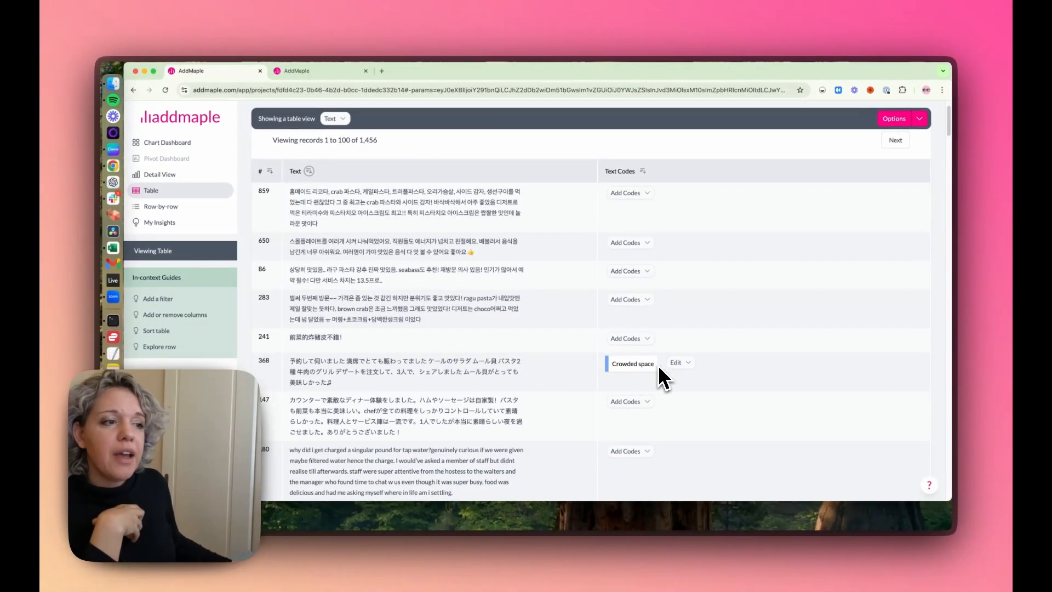
pyautogui.scroll(1, 659, 365)
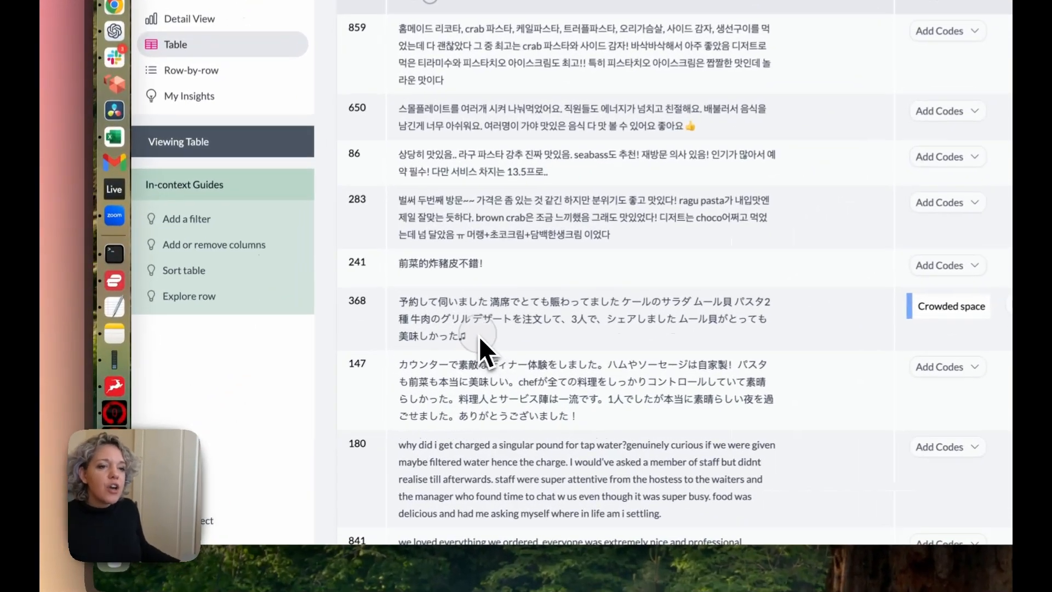
# Step: Copy the Japanese review in record 368, translate it into English with Google Translate, and return to the review table
pyautogui.moveTo(340, 388); pyautogui.dragTo(291, 364)
pyautogui.press('super+c')
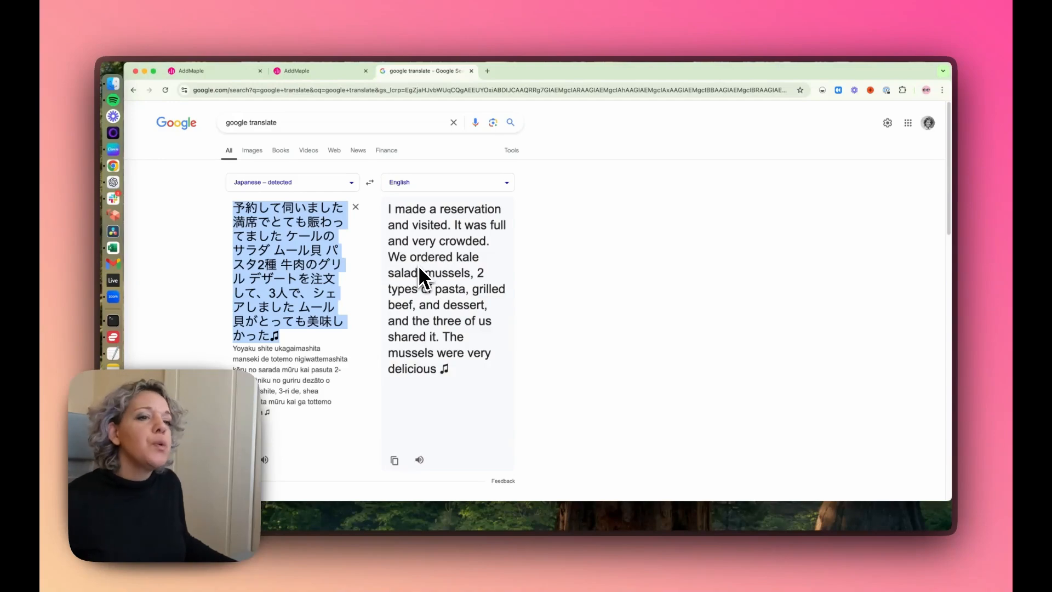
pyautogui.click(324, 72)
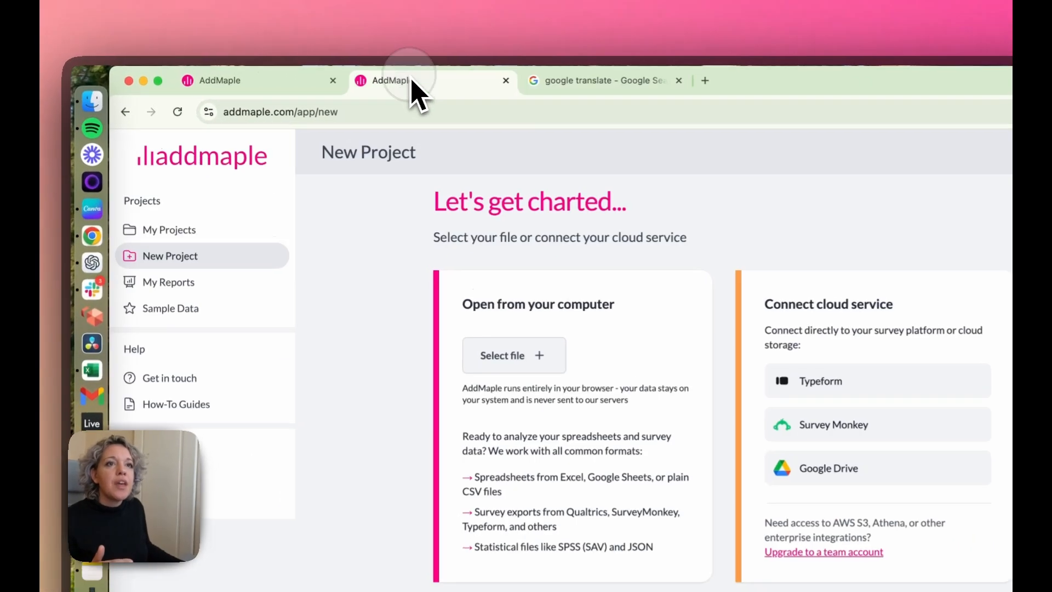
pyautogui.click(315, 82)
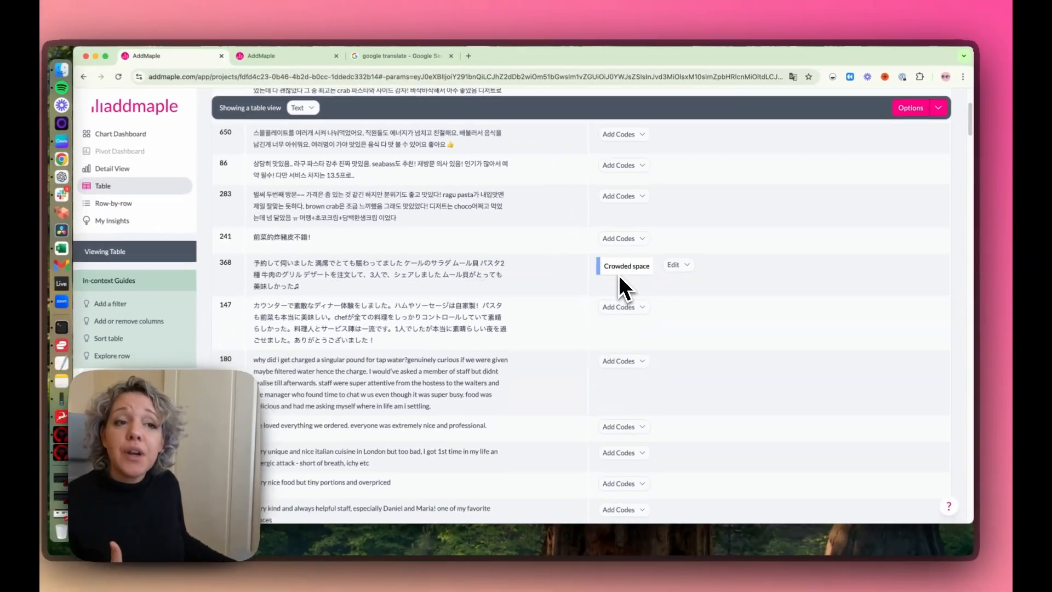
# Step: Read further reviews in the table and compare their text with the atmosphere codes applied to them
pyautogui.scroll(-5, 624, 271)
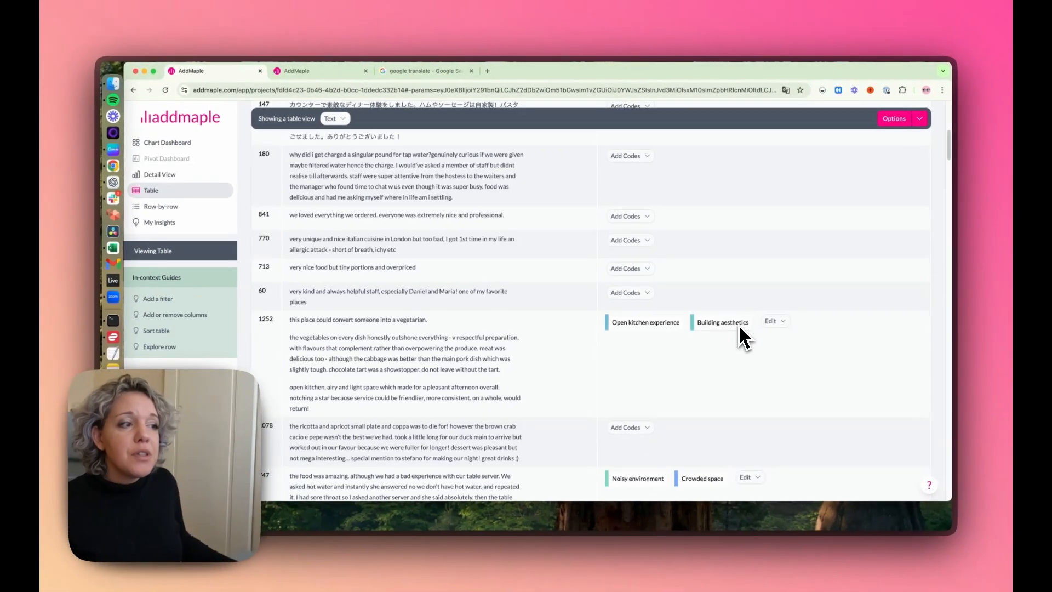
pyautogui.scroll(-10, 360, 180)
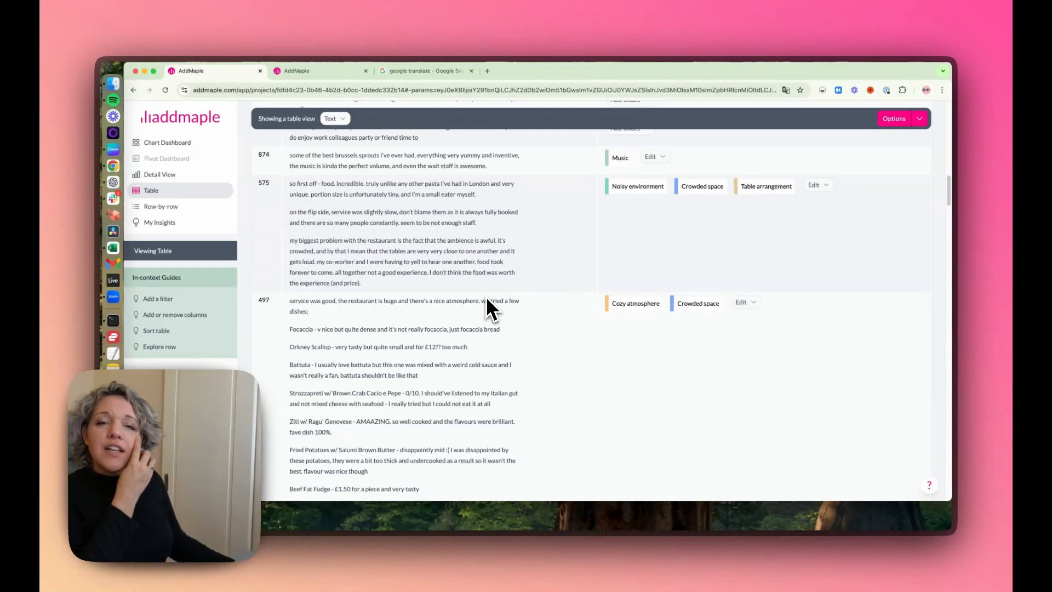
pyautogui.scroll(-6, 486, 298)
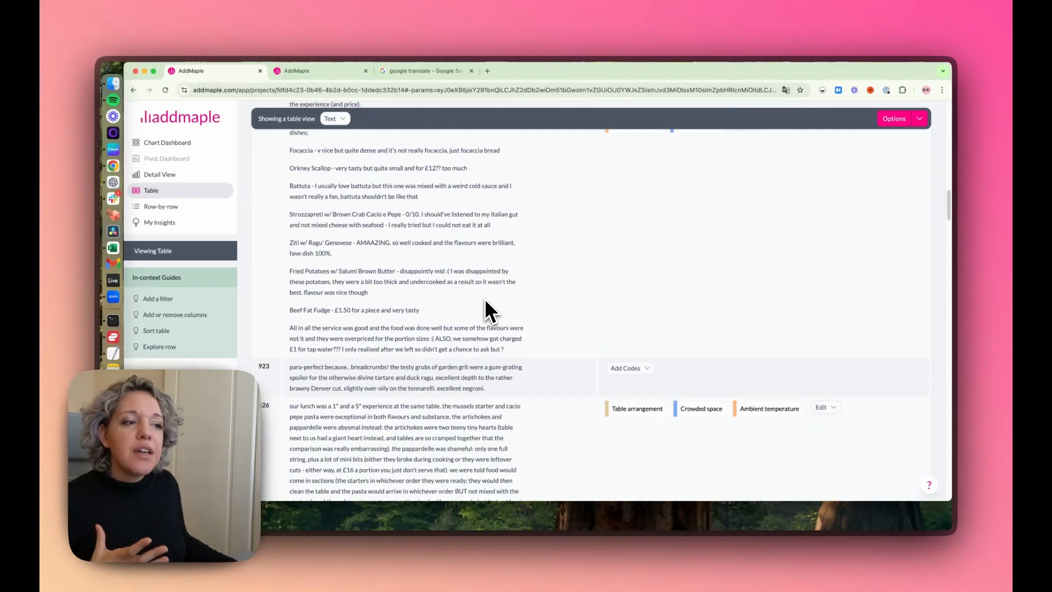
pyautogui.scroll(1, 537, 293)
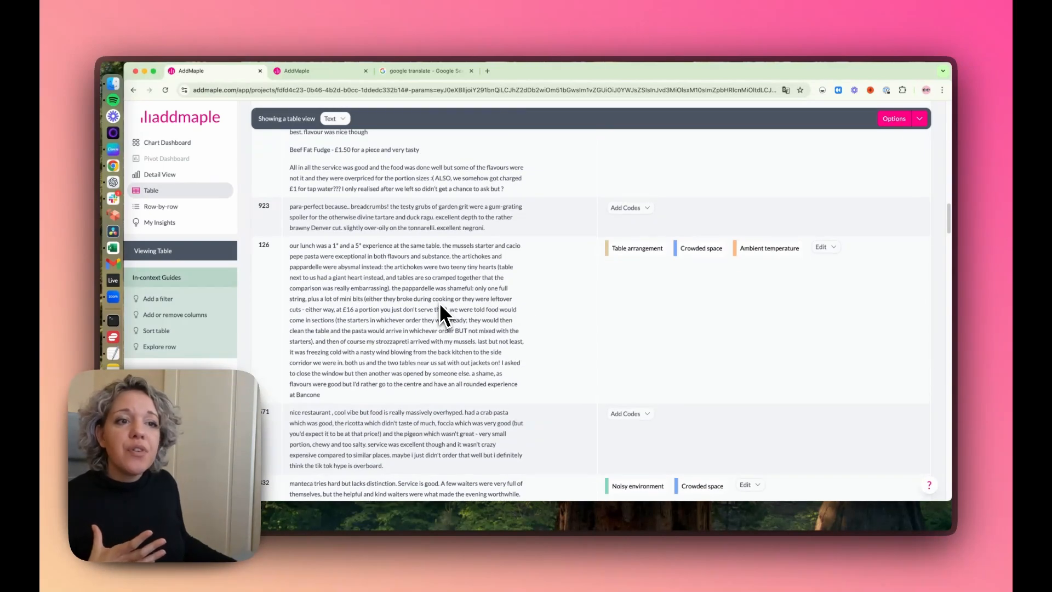
pyautogui.scroll(-3, 439, 301)
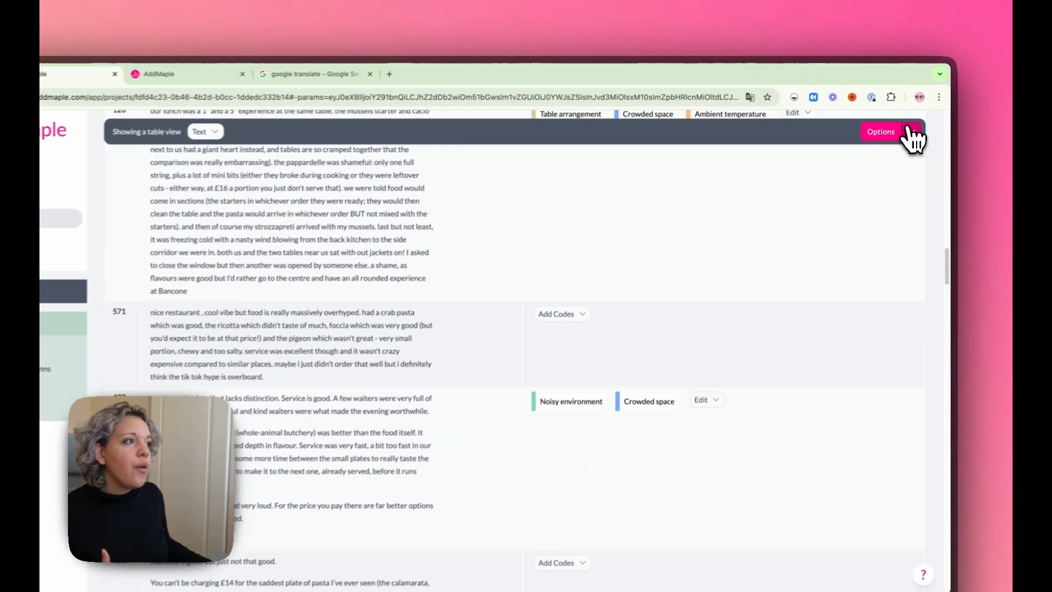
# Step: Filter the table to records where Text contains "toilet", including the quotation marks
pyautogui.click(919, 119)
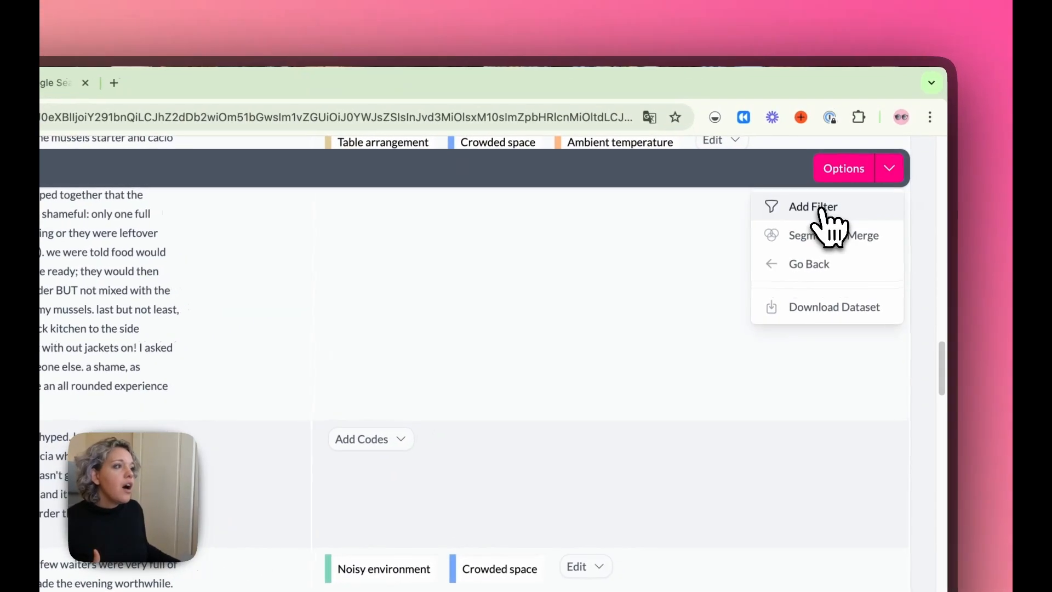
pyautogui.click(813, 207)
pyautogui.click(414, 174)
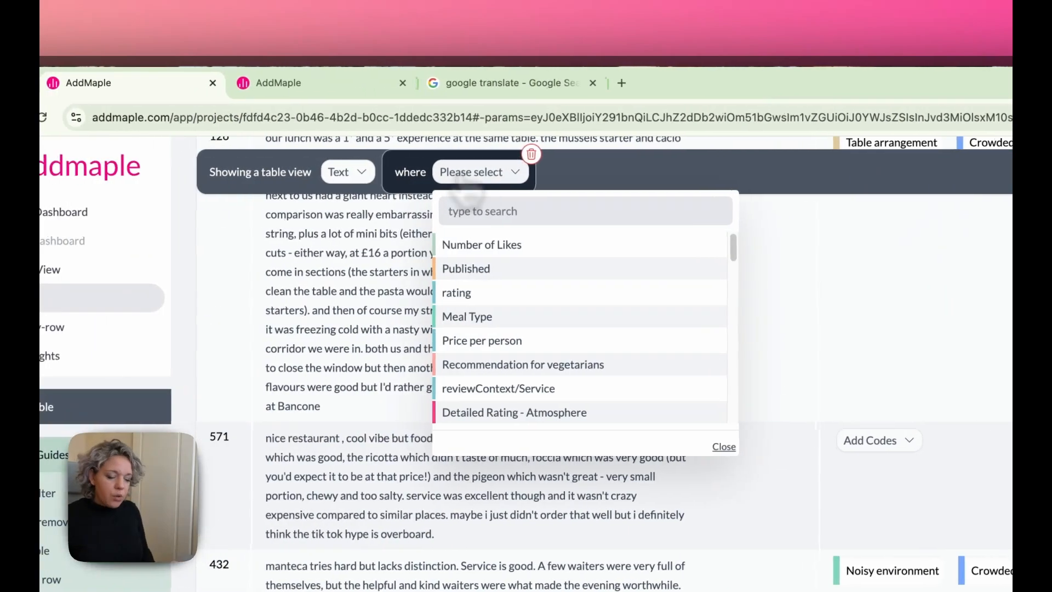
pyautogui.write('text')
pyautogui.click(482, 265)
pyautogui.click(610, 171)
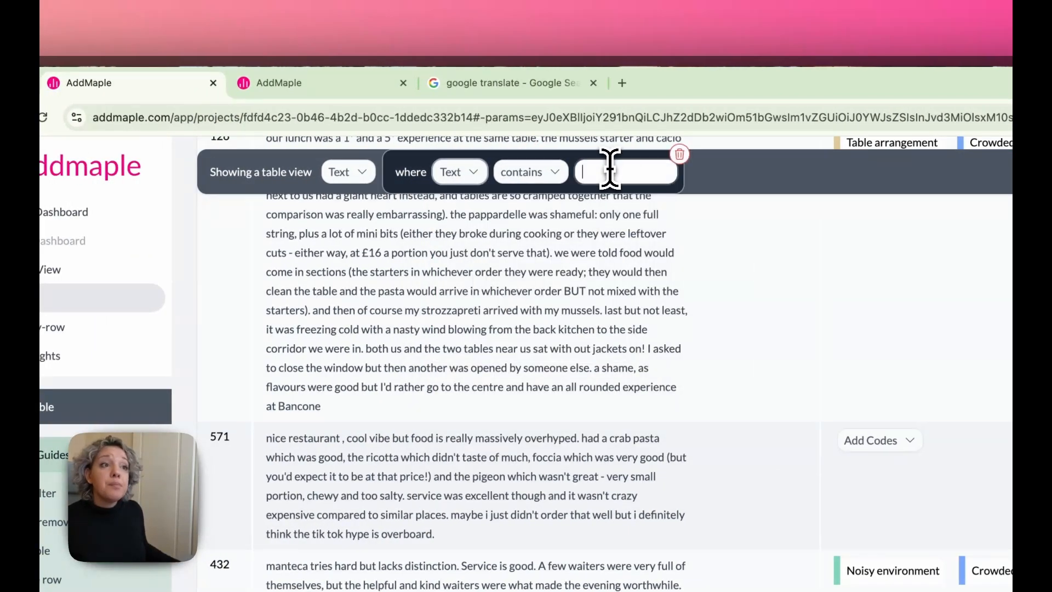
pyautogui.write('"toile')
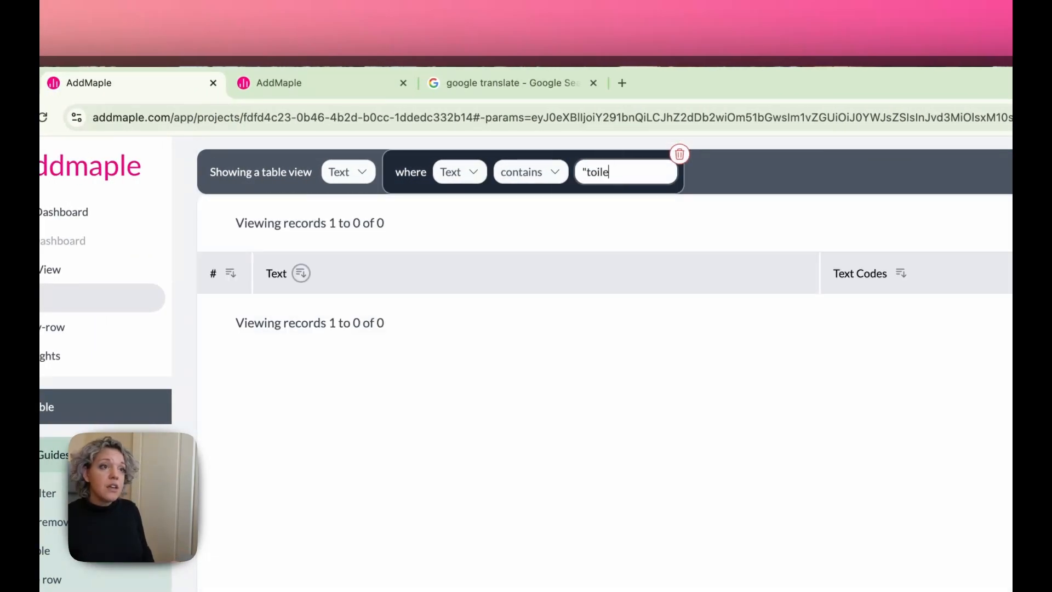
pyautogui.write('t"')
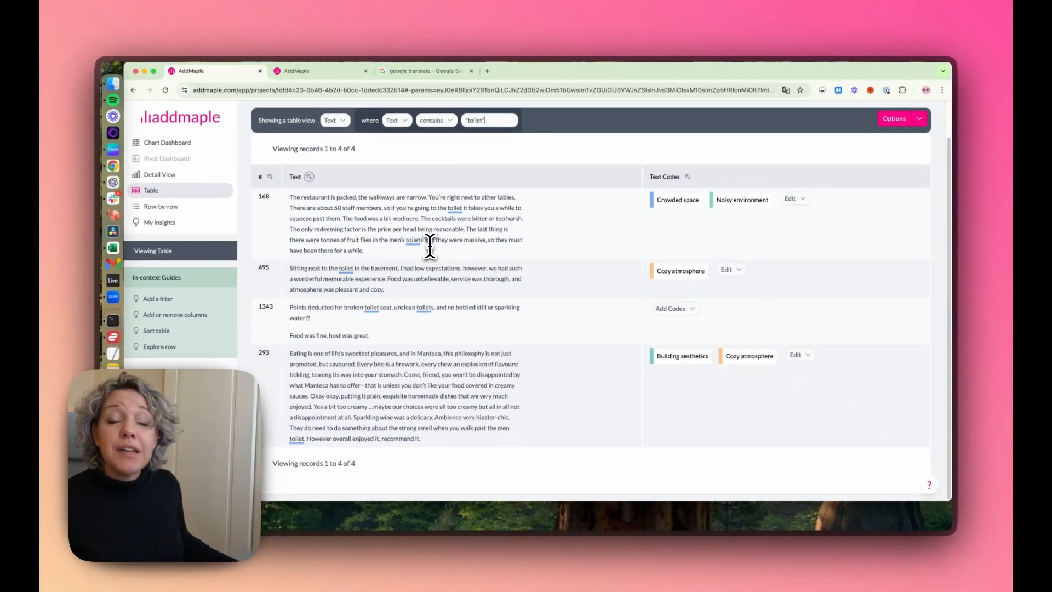
# Step: Add a new code "toilet" to the review in record 168
pyautogui.scroll(1, 431, 247)
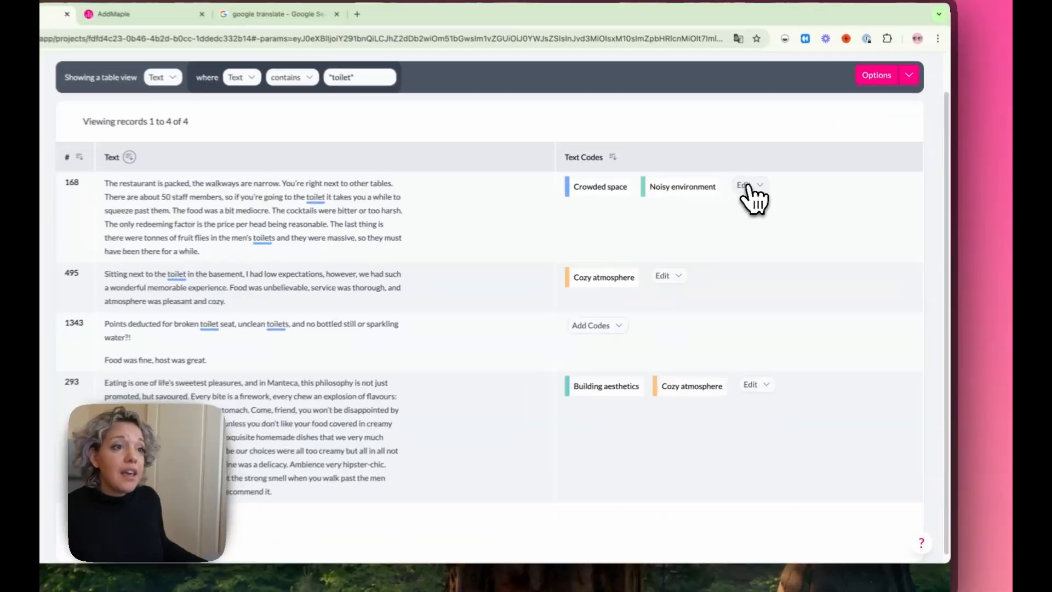
pyautogui.click(792, 205)
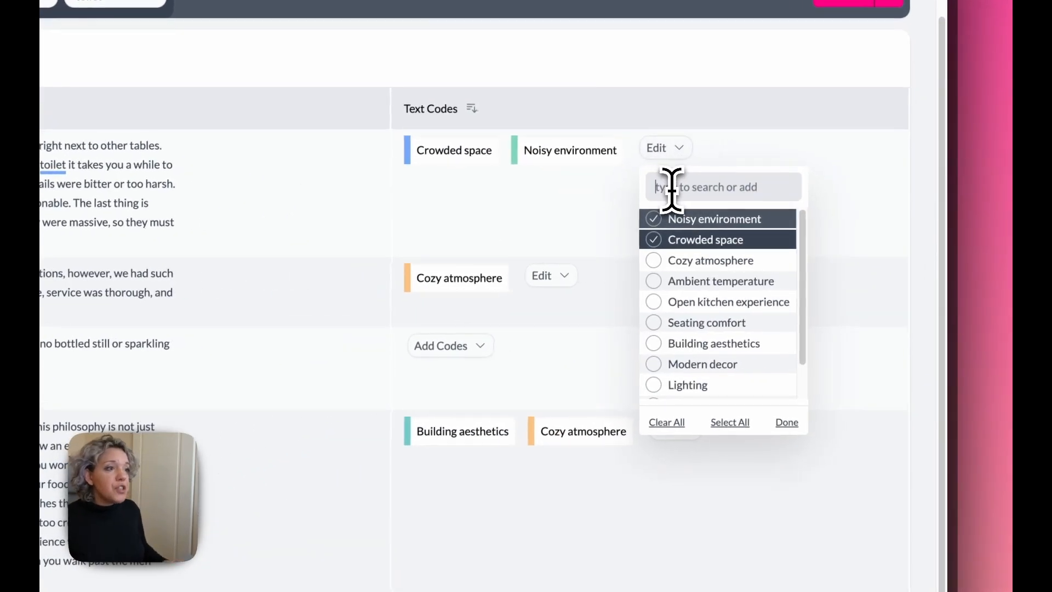
pyautogui.write('t')
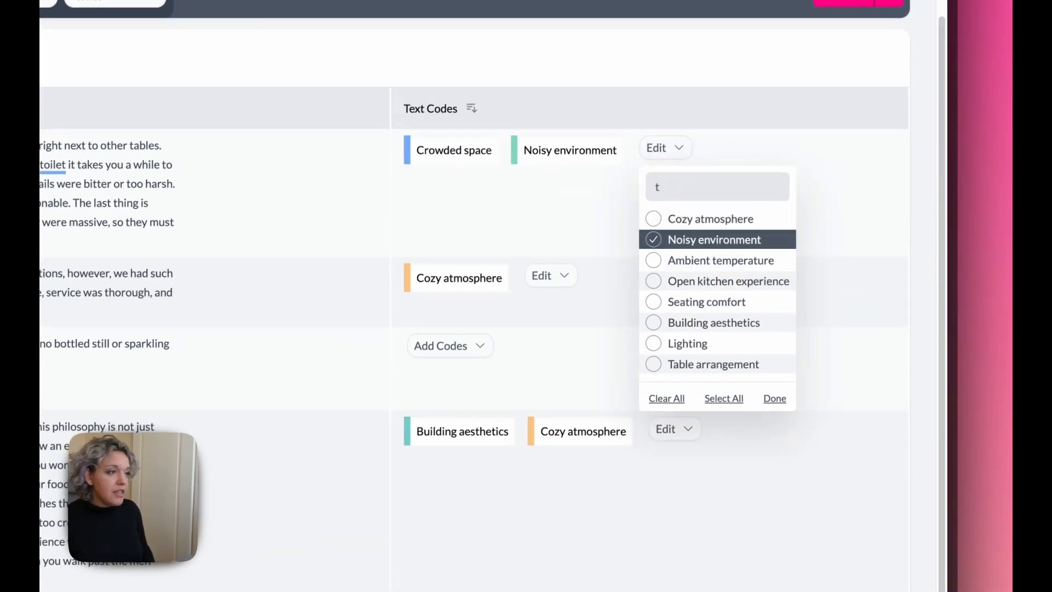
pyautogui.write('oilet')
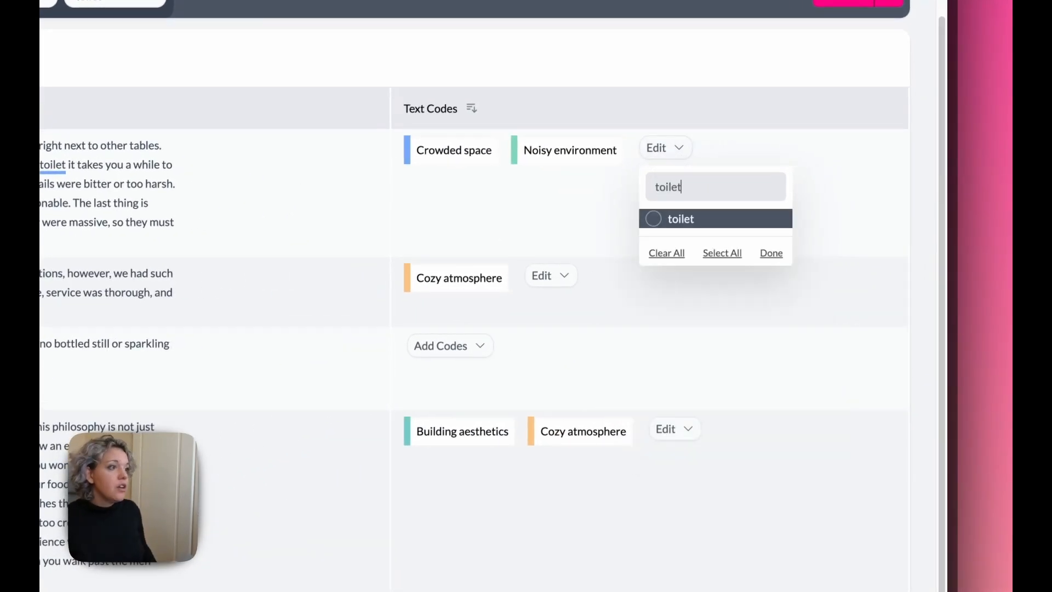
pyautogui.click(663, 219)
pyautogui.click(817, 422)
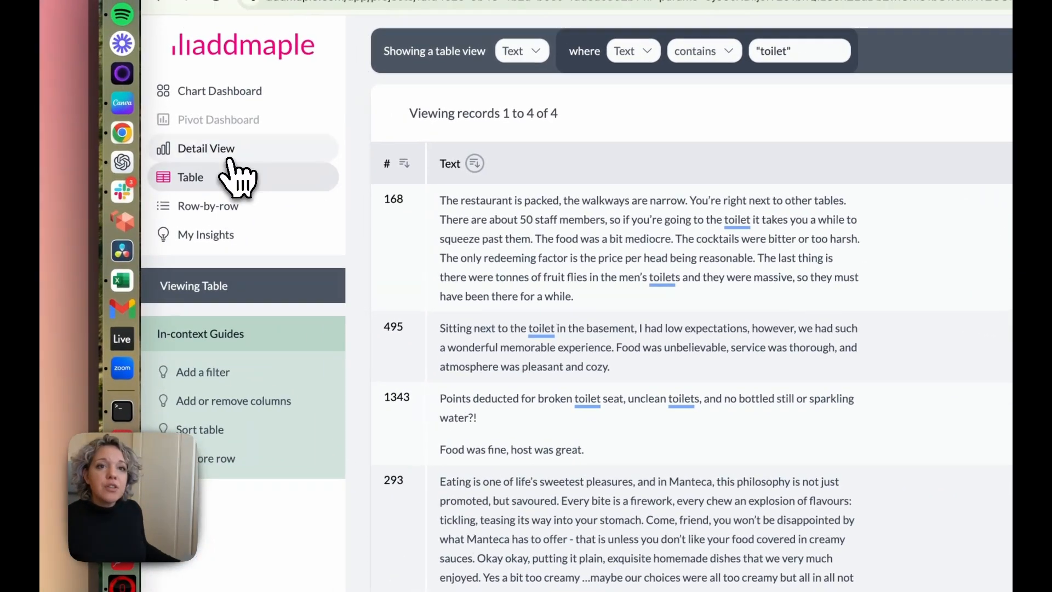
# Step: Return to the detail view of the Text column and remove the "toilet" filter
pyautogui.click(231, 152)
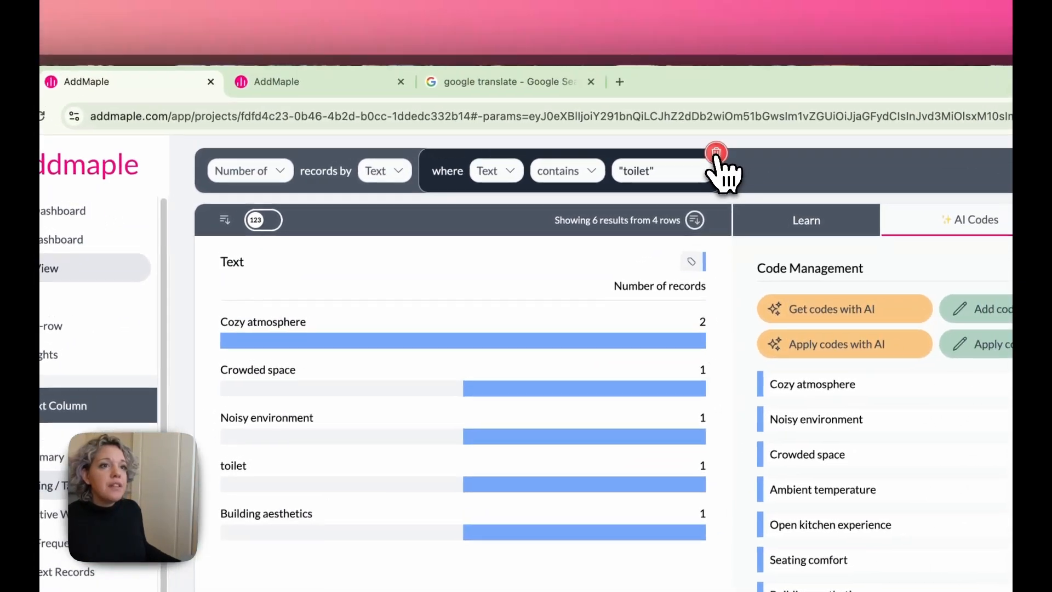
pyautogui.click(893, 39)
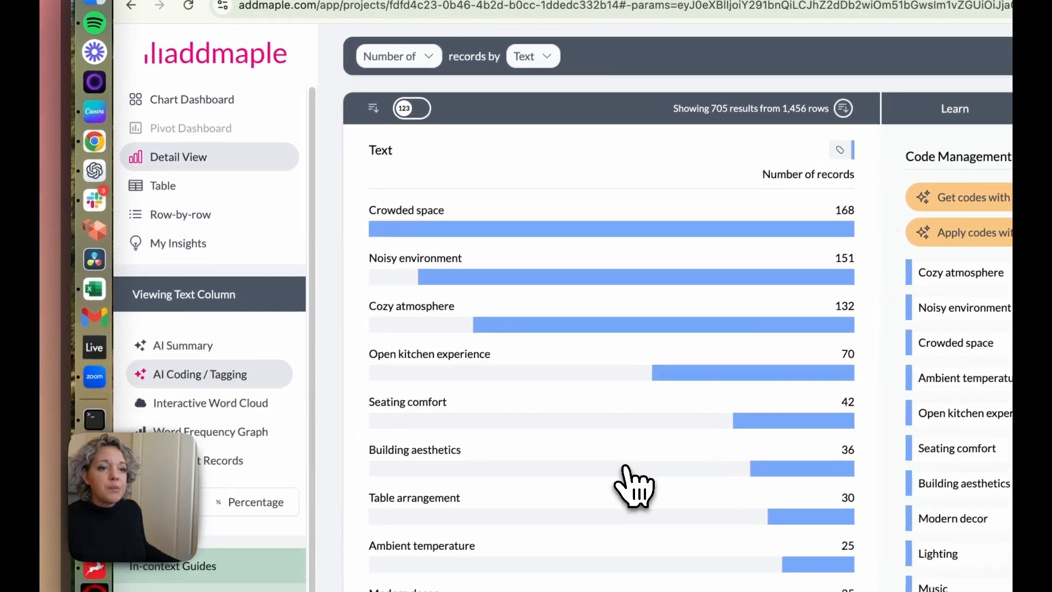
pyautogui.scroll(-10, 487, 581)
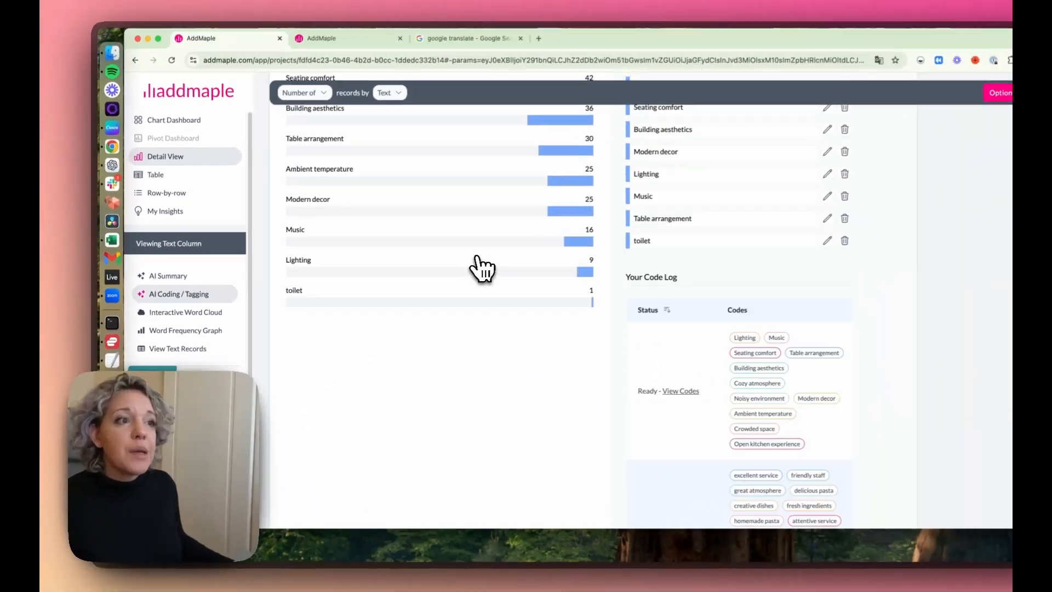
pyautogui.scroll(10, 447, 270)
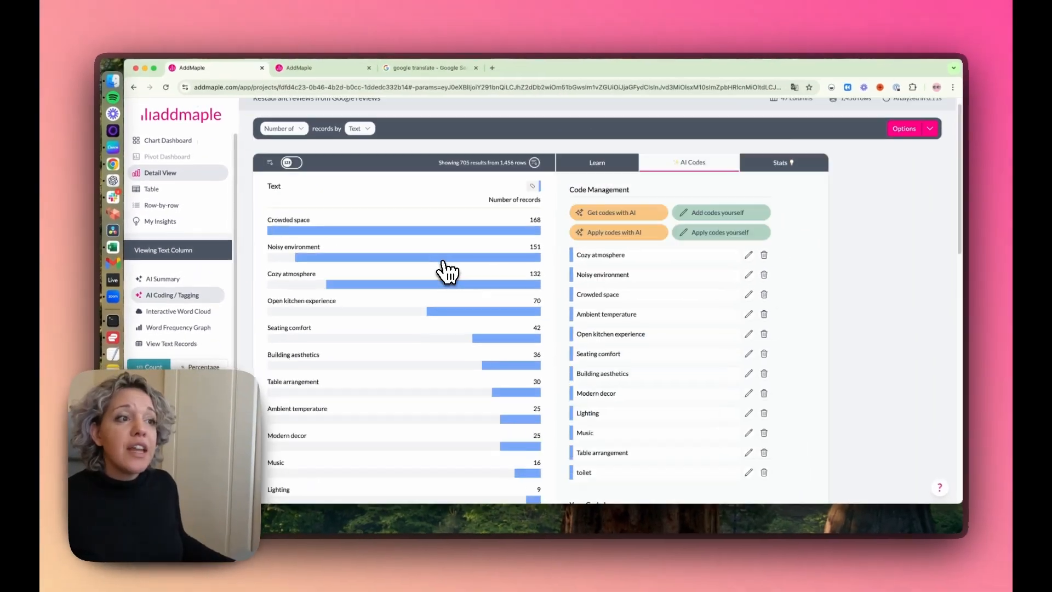
# Step: Rename the "toilet" code to "Toilet" in the code management list
pyautogui.scroll(-2, 448, 274)
pyautogui.click(740, 383)
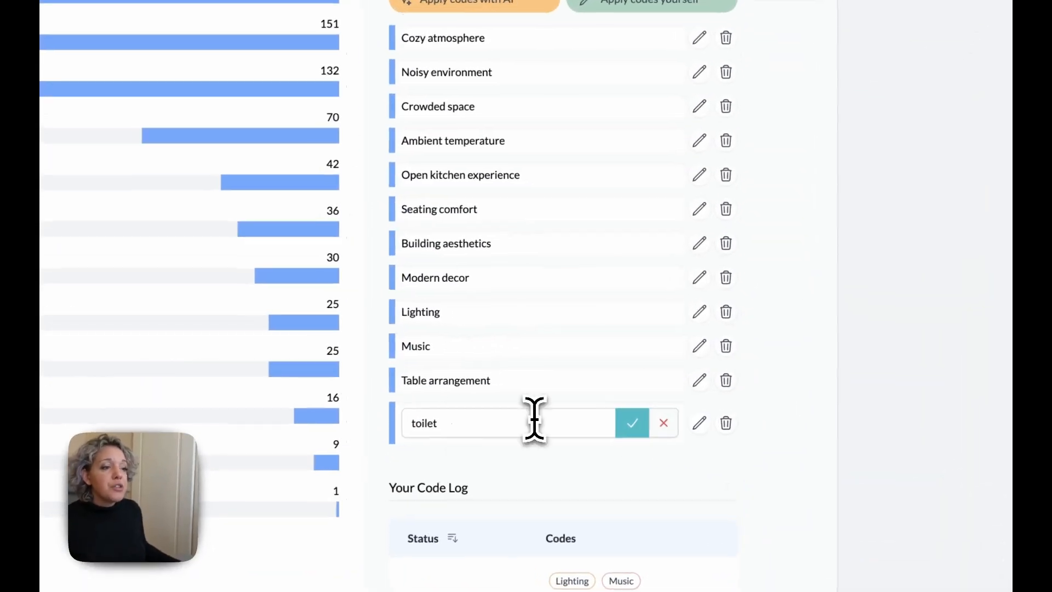
pyautogui.write('T')
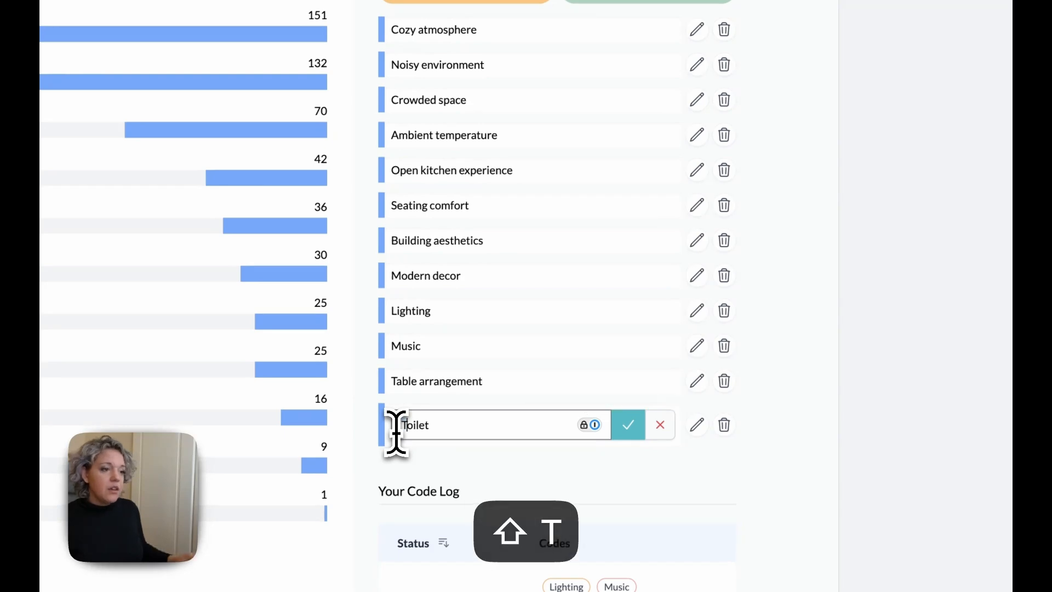
pyautogui.click(625, 429)
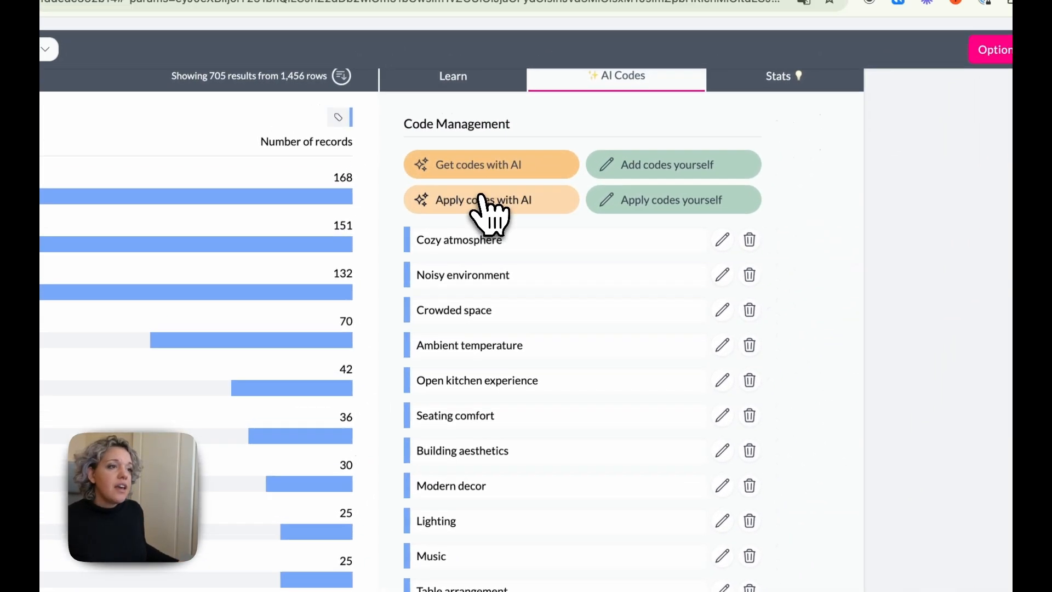
# Step: Apply the updated code list to the reviews with AI, allowing a maximum of 3 codes per item
pyautogui.click(644, 121)
pyautogui.doubleClick(441, 360)
pyautogui.write('8')
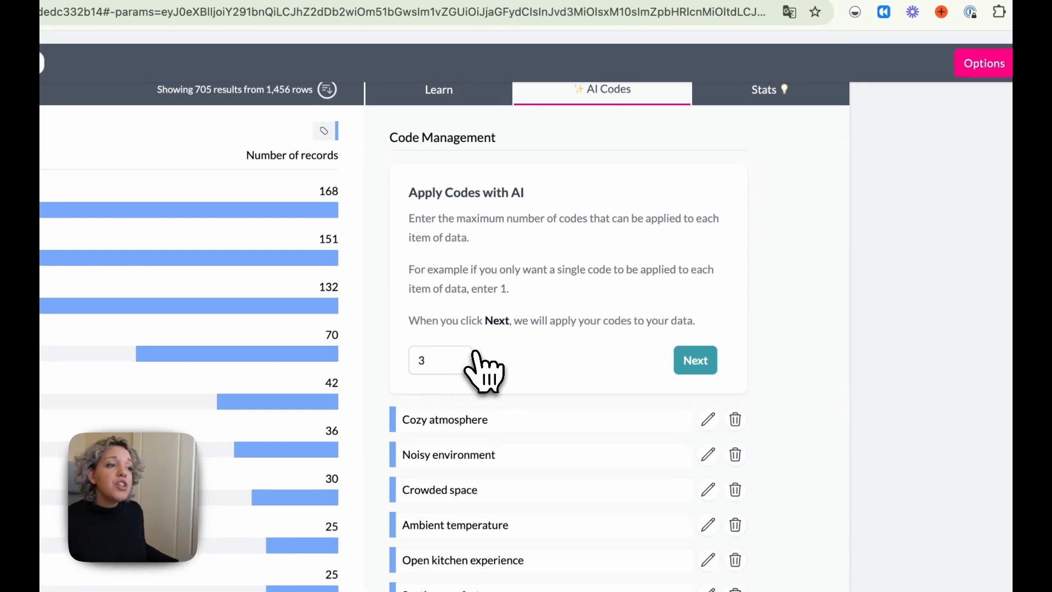
pyautogui.click(701, 360)
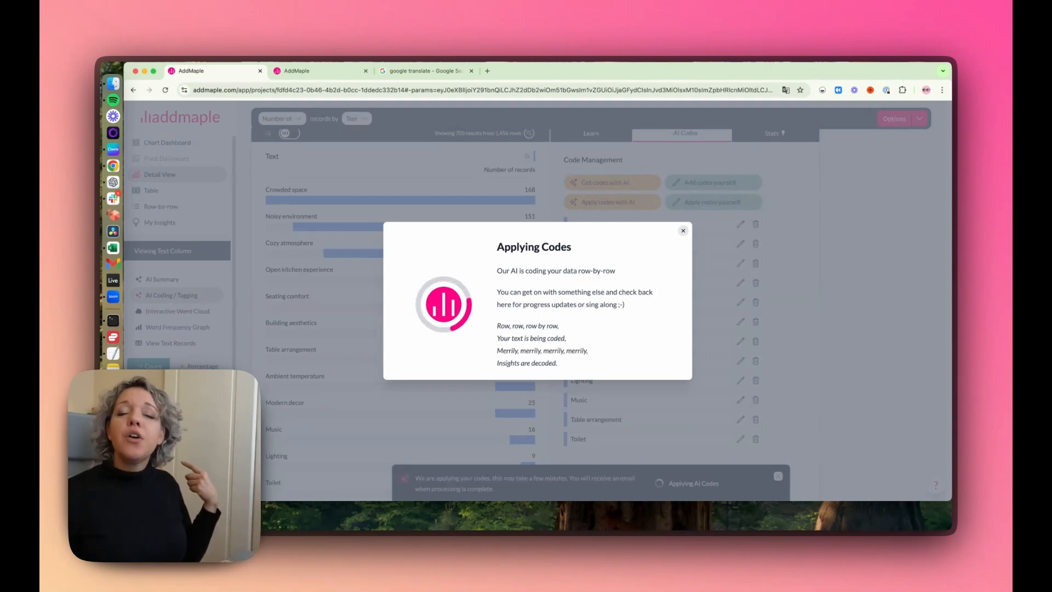
# Step: Dismiss the coding progress dialog and check the new run in the code log
pyautogui.click(741, 285)
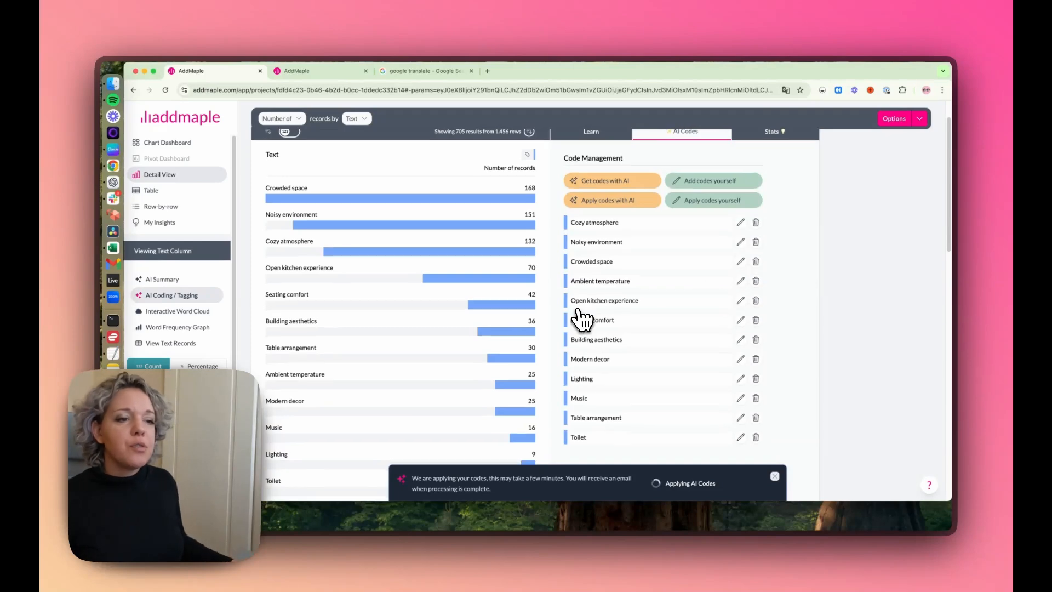
pyautogui.scroll(-4, 537, 350)
pyautogui.scroll(1, 538, 350)
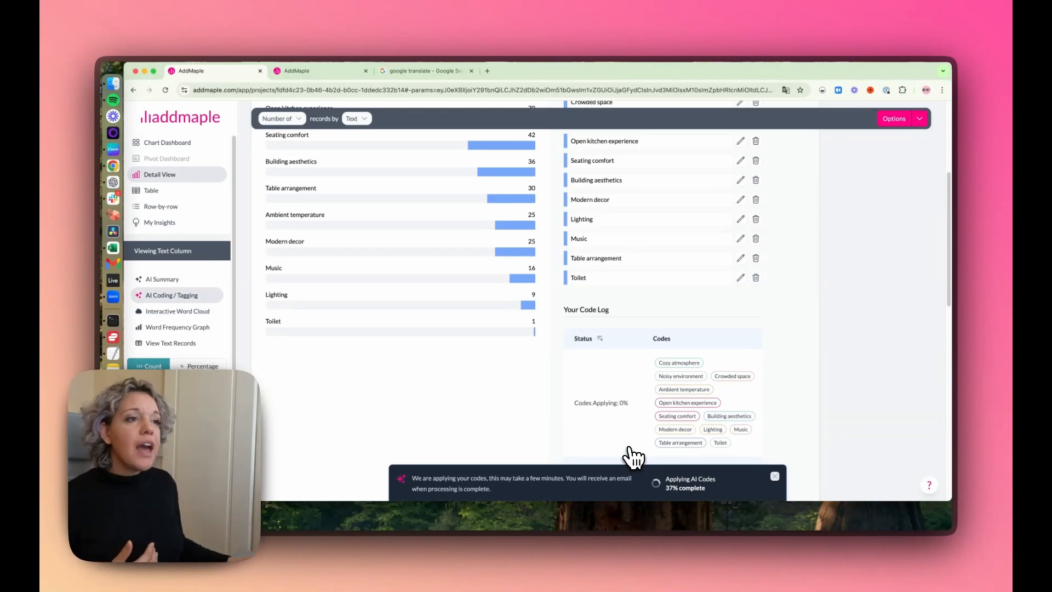
# Step: Review the code counts and code list while the AI coding finishes, and dismiss the completion notice
pyautogui.scroll(5, 602, 340)
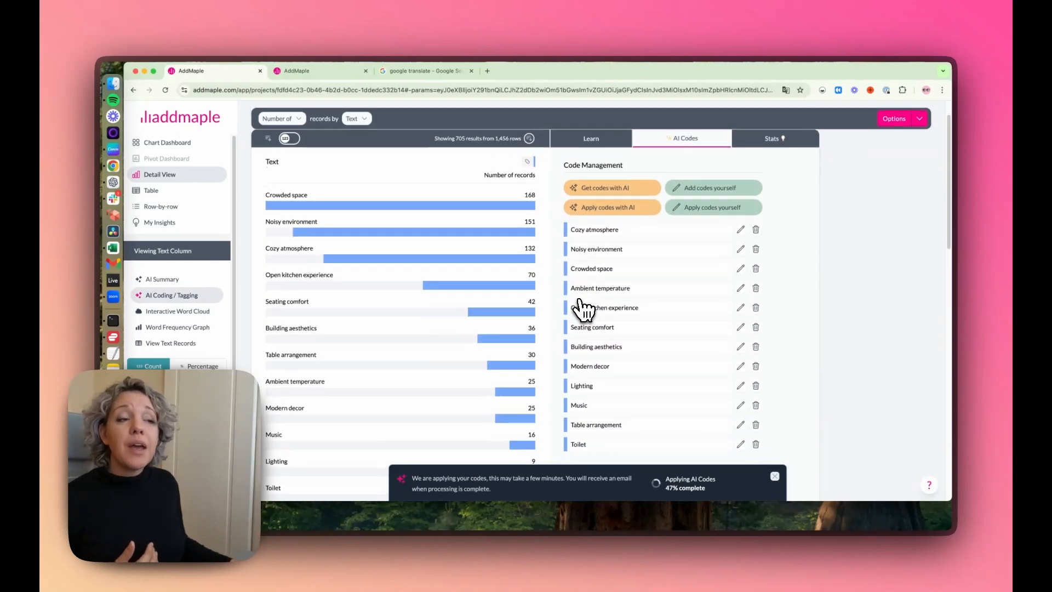
pyautogui.scroll(-1, 584, 309)
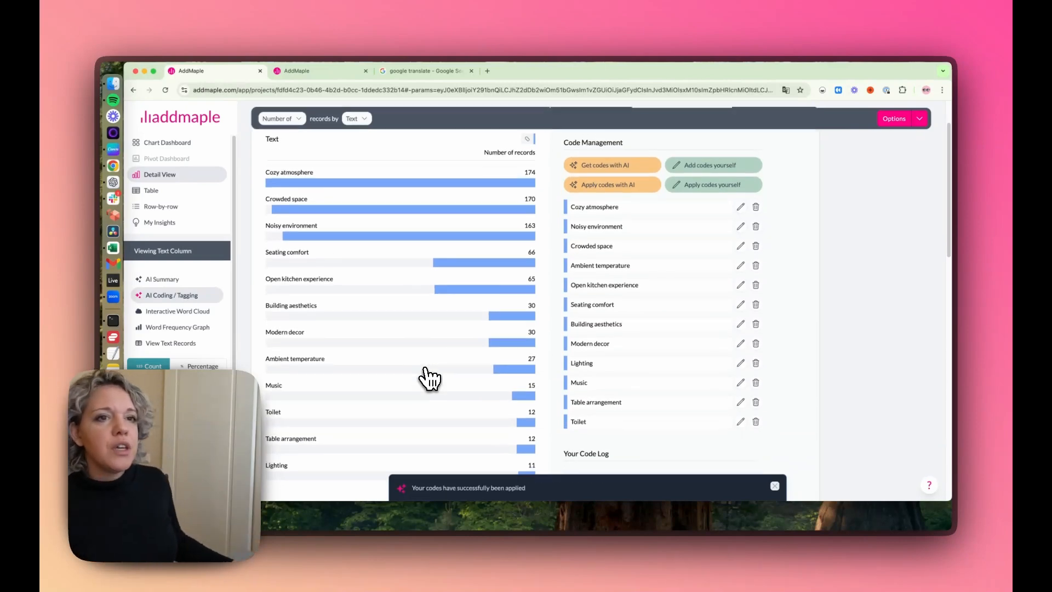
pyautogui.scroll(-1, 427, 386)
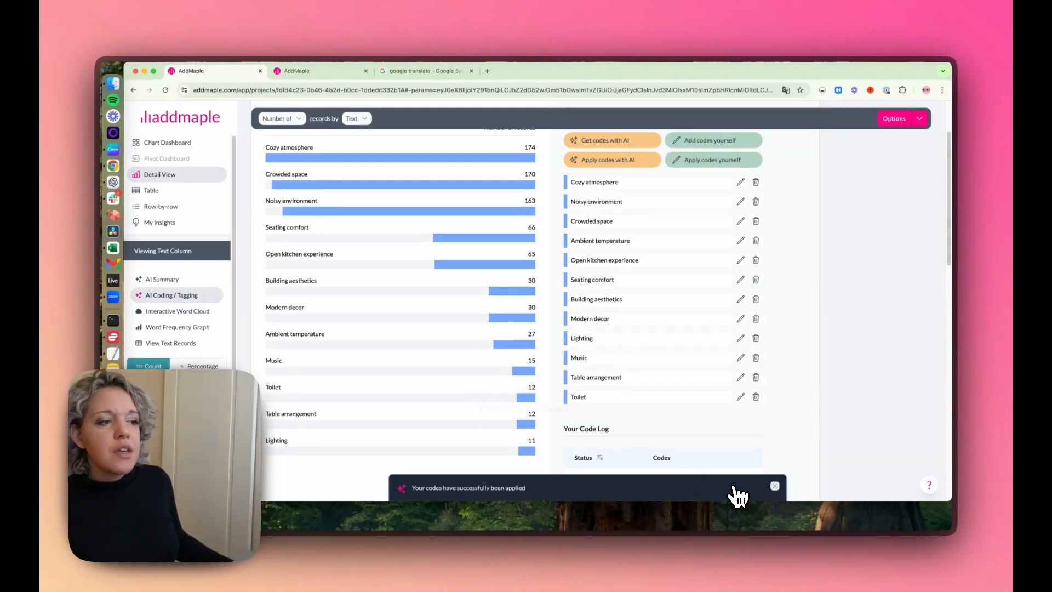
pyautogui.click(775, 488)
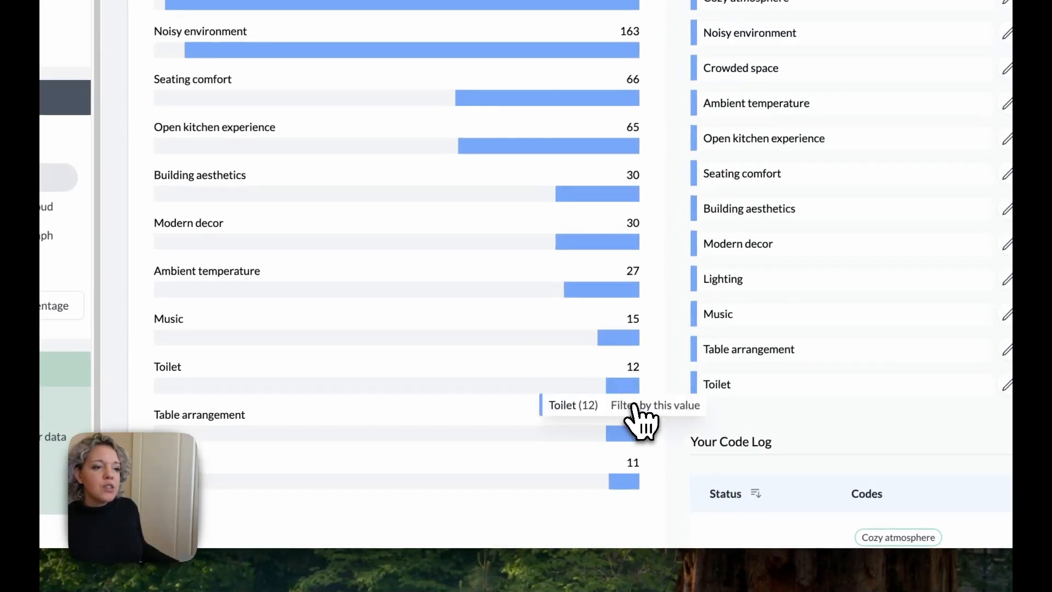
# Step: Filter the reviews by the Toilet code and read the matching texts and their codes in the table view
pyautogui.click(635, 406)
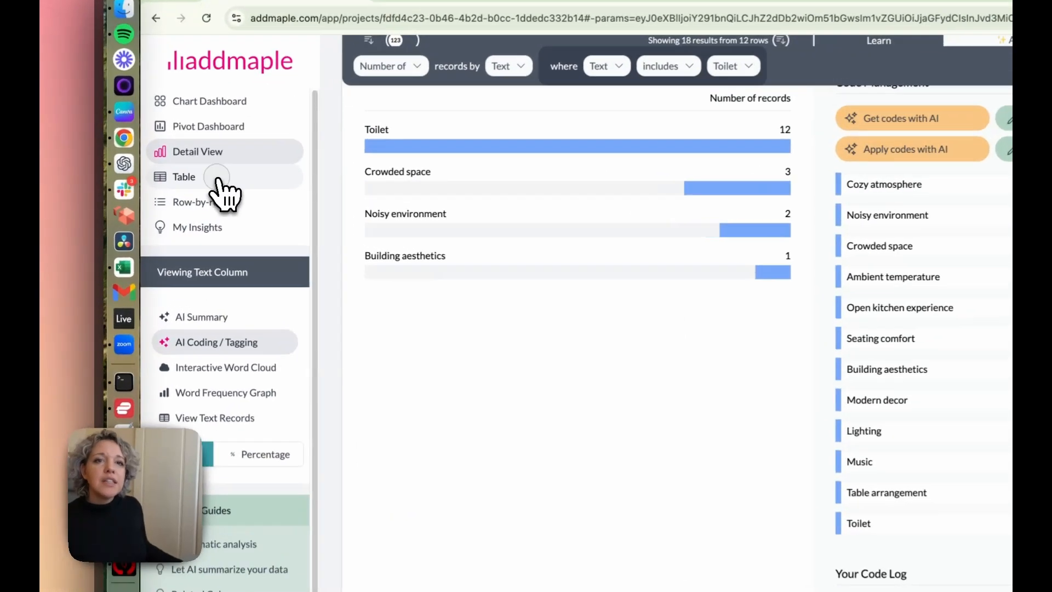
pyautogui.click(172, 192)
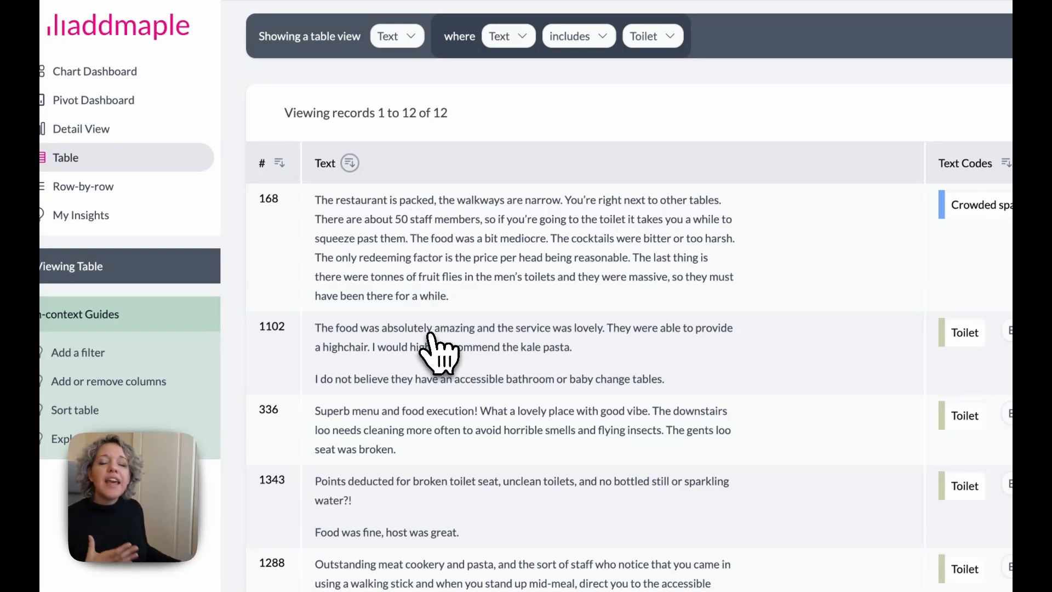
pyautogui.scroll(-1, 439, 353)
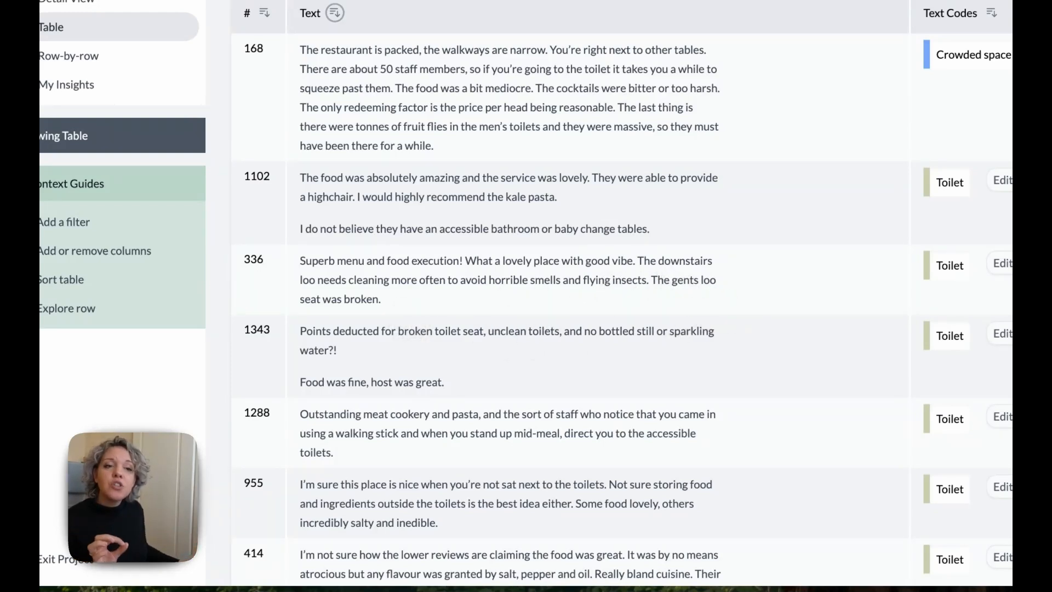
pyautogui.scroll(-1, 399, 324)
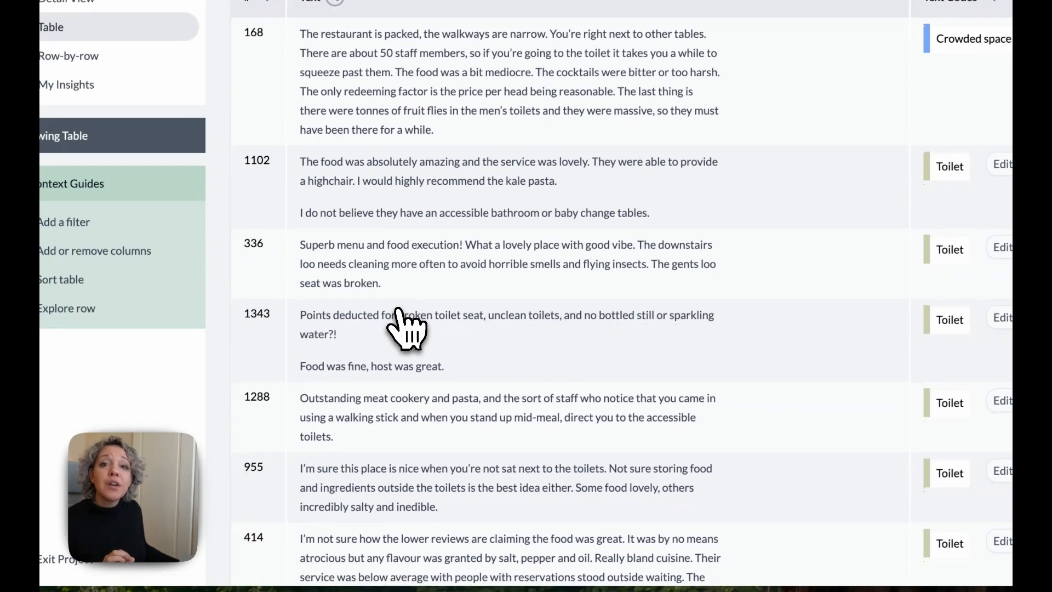
pyautogui.scroll(-5, 405, 329)
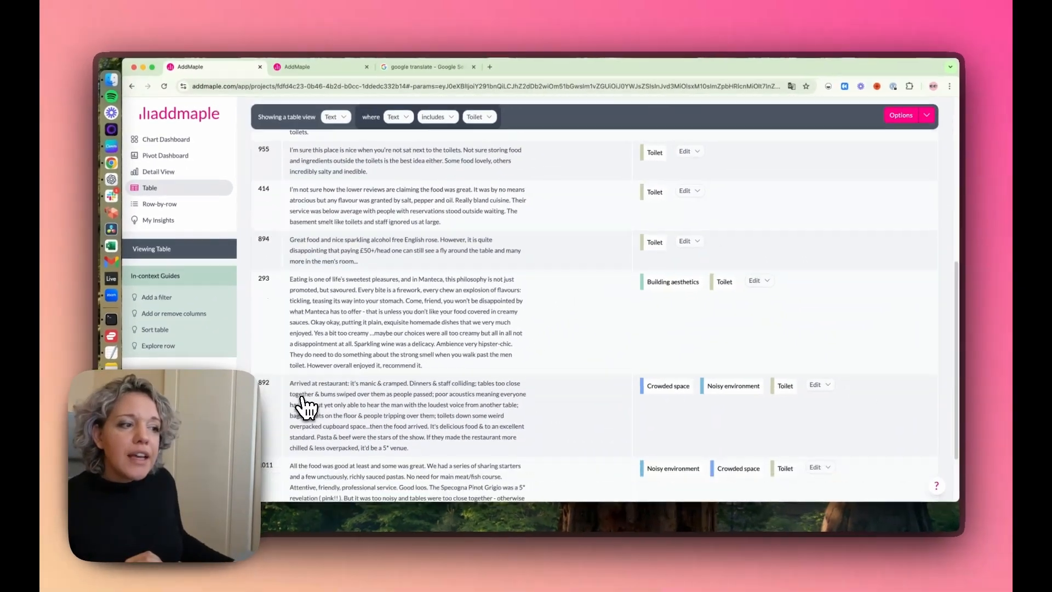
pyautogui.scroll(-3, 536, 388)
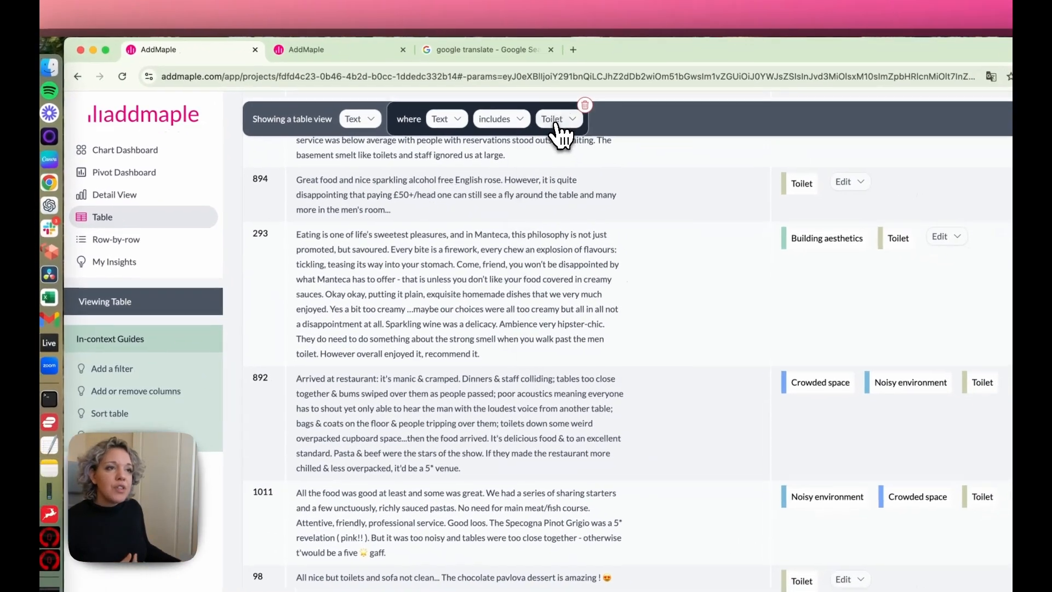
# Step: Expand the table's Text filter to include all the codes
pyautogui.click(630, 50)
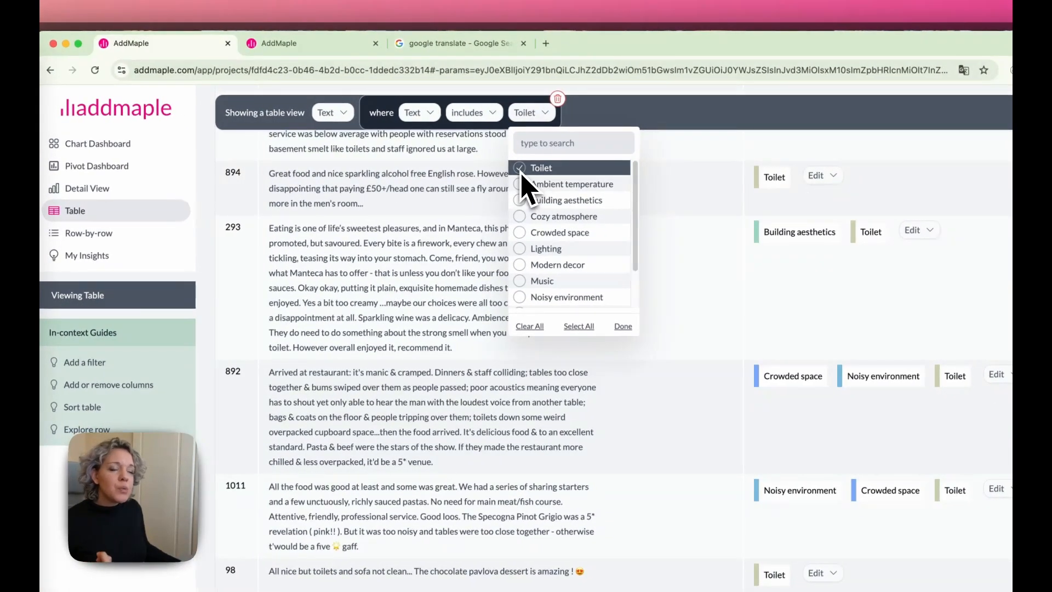
pyautogui.click(579, 327)
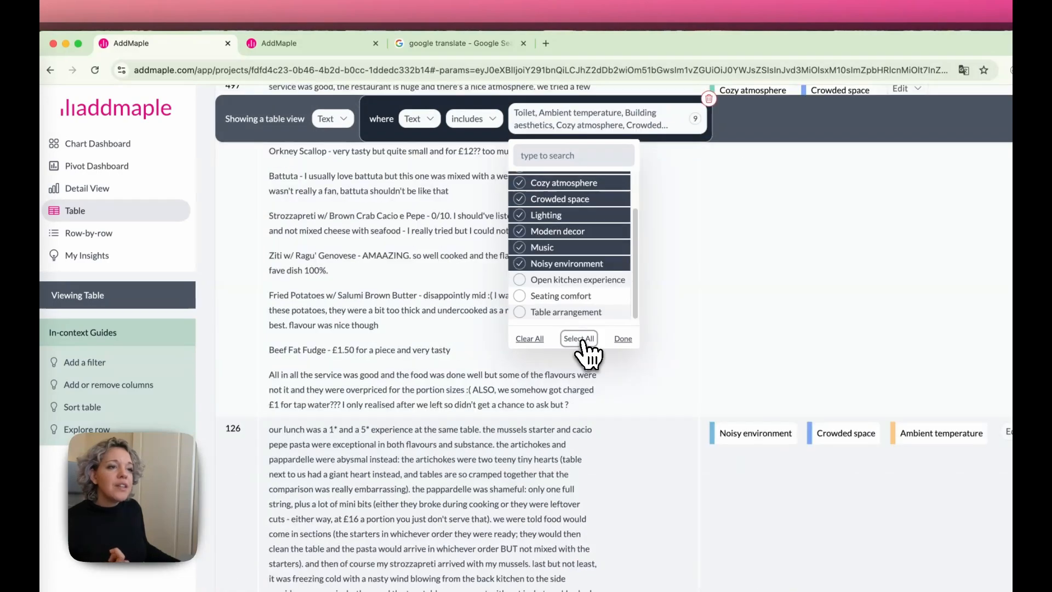
pyautogui.click(623, 339)
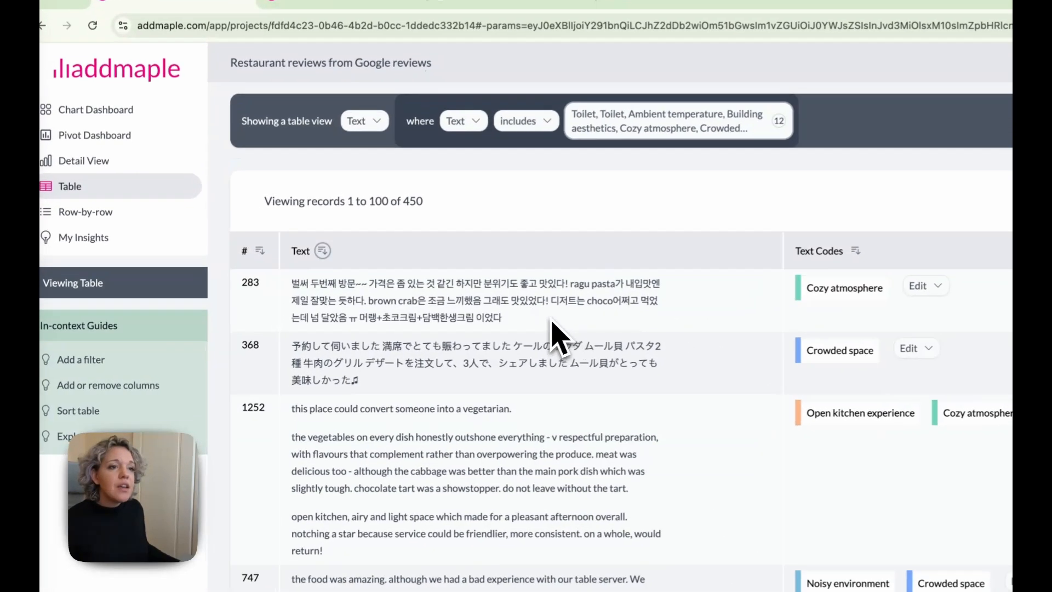
# Step: Copy the Korean review in record 283 and translate it into English with Google Translate, replacing the earlier Japanese text
pyautogui.moveTo(496, 329); pyautogui.dragTo(271, 297)
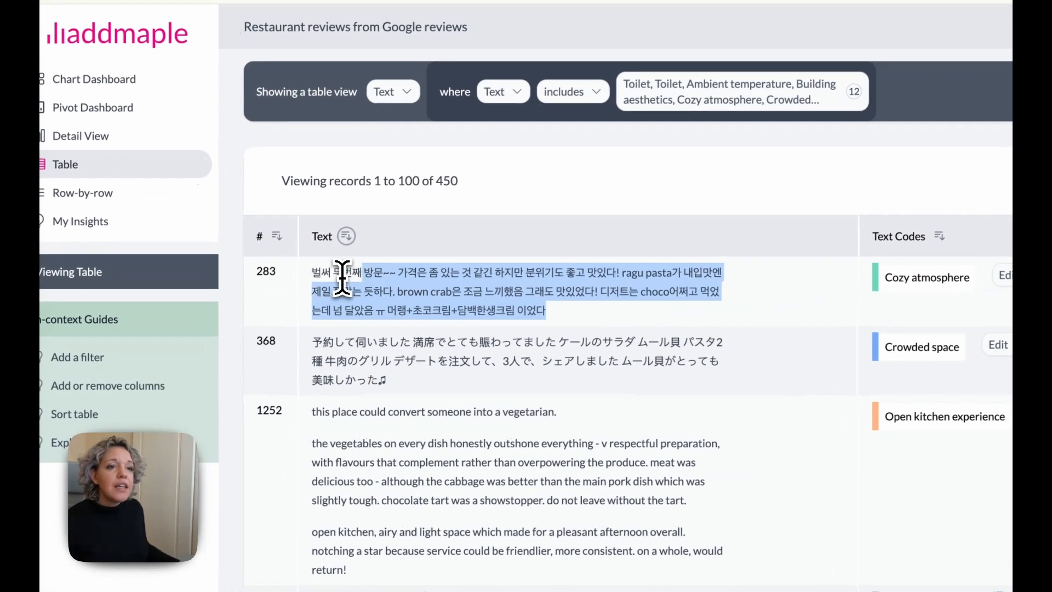
pyautogui.rightClick(339, 311)
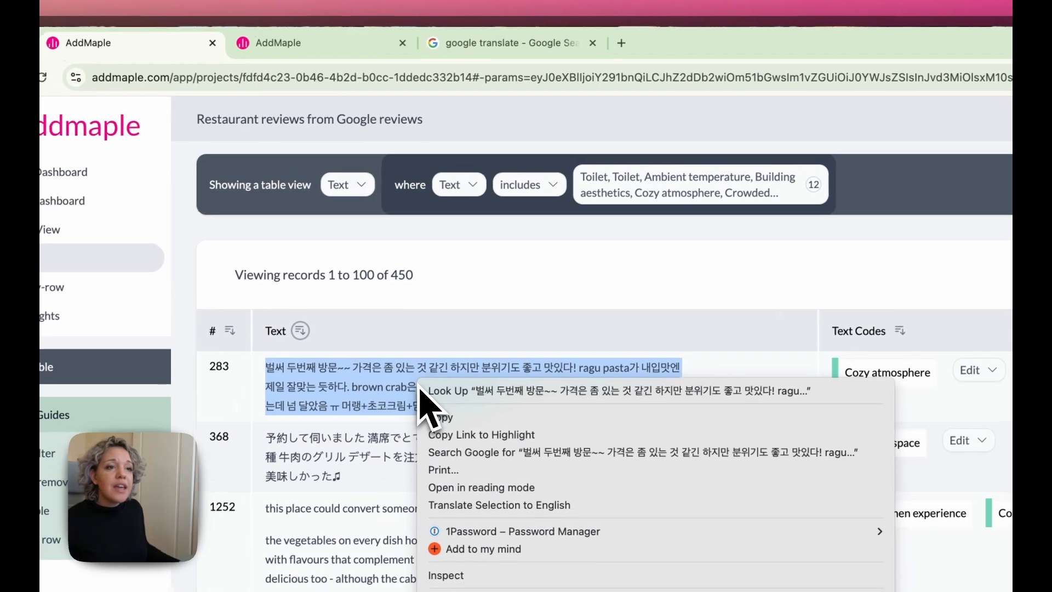
pyautogui.click(353, 324)
pyautogui.click(510, 54)
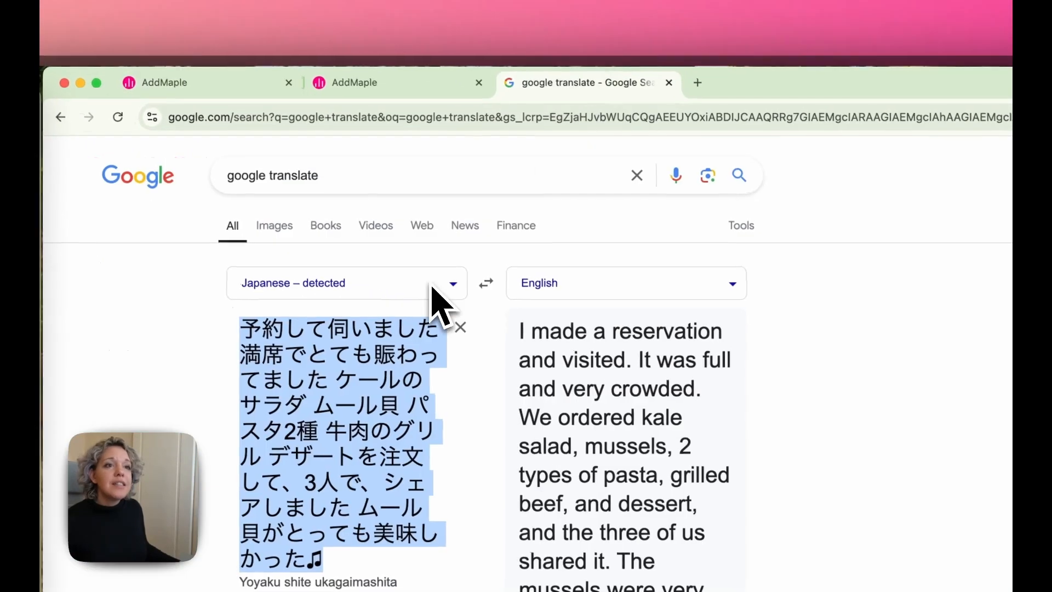
pyautogui.click(395, 299)
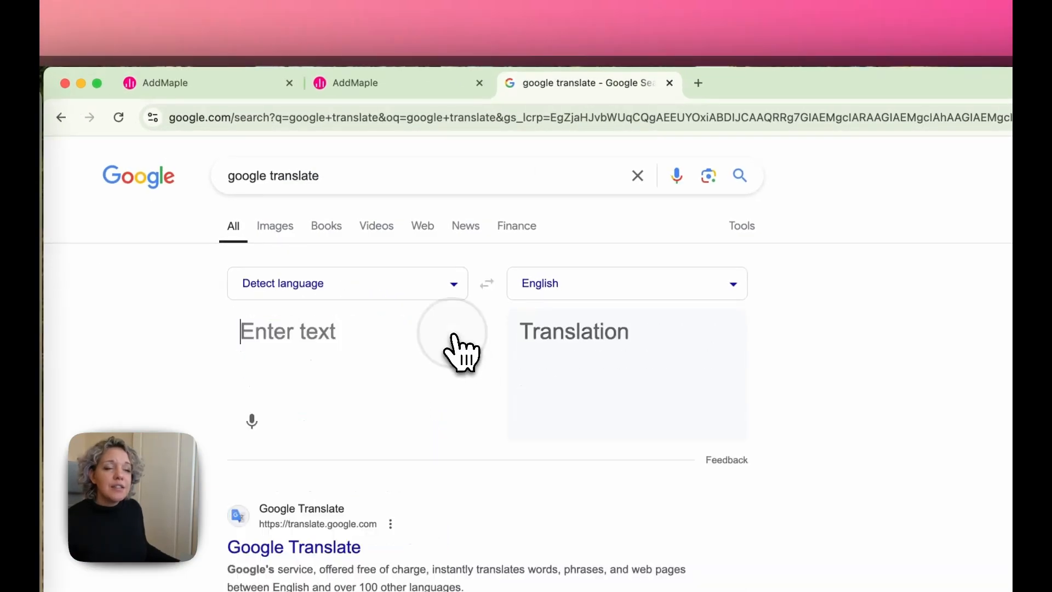
pyautogui.click(330, 332)
pyautogui.press('super+v')
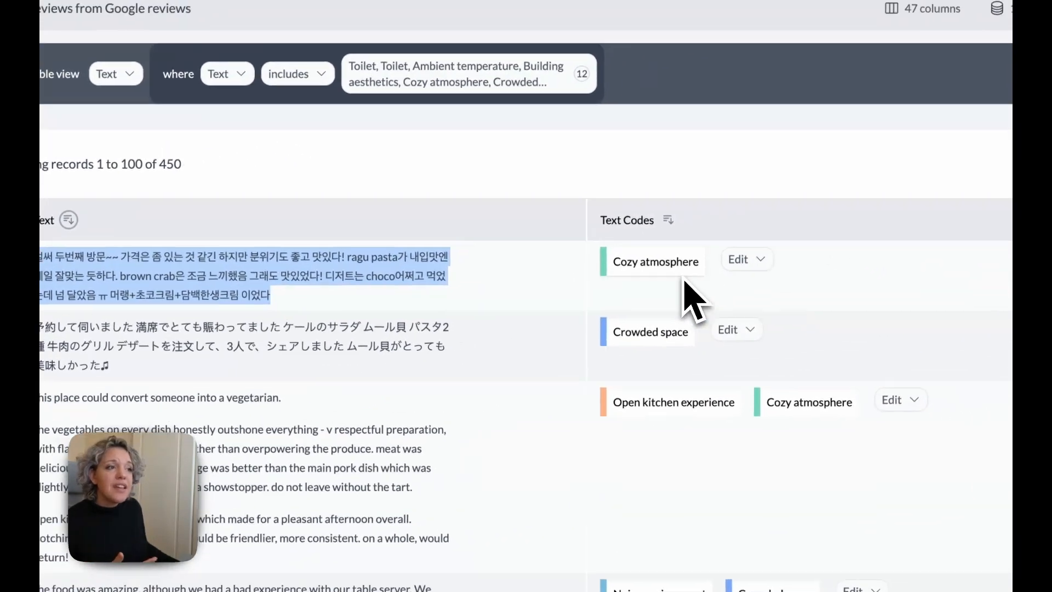
# Step: Translate the Spanish review in record 107 into English with Google Translate and compare the meaning with its applied code in AddMaple
pyautogui.scroll(-10, 705, 293)
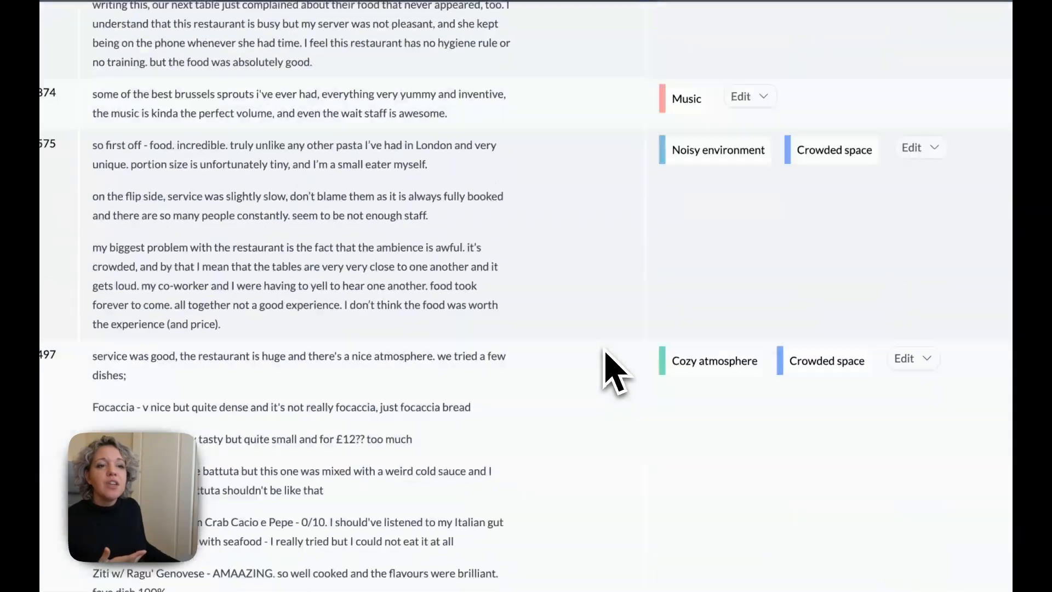
pyautogui.scroll(-15, 605, 353)
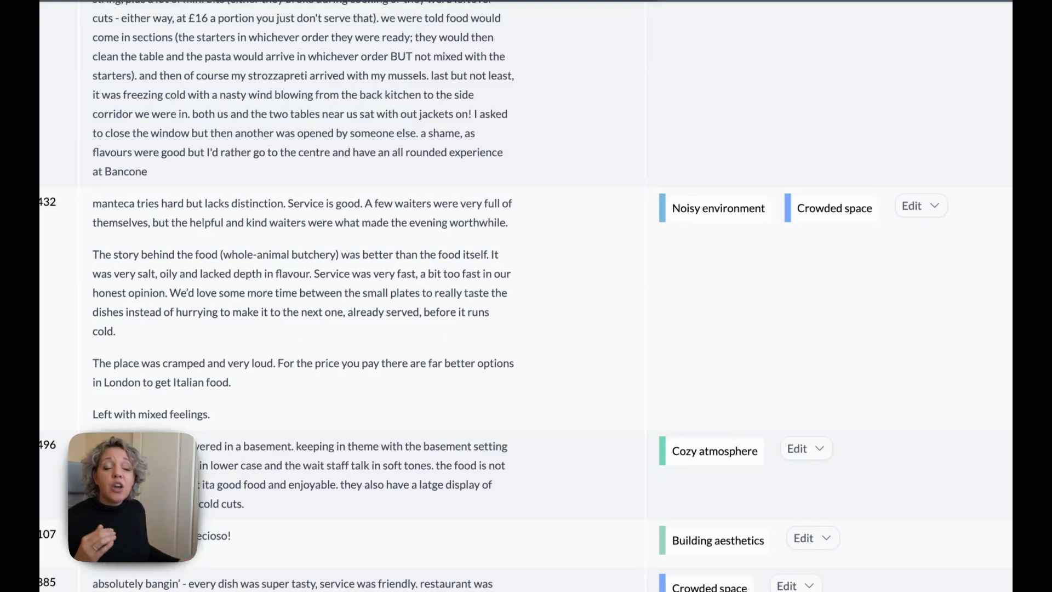
pyautogui.scroll(-3, 605, 352)
pyautogui.moveTo(307, 419); pyautogui.dragTo(203, 419)
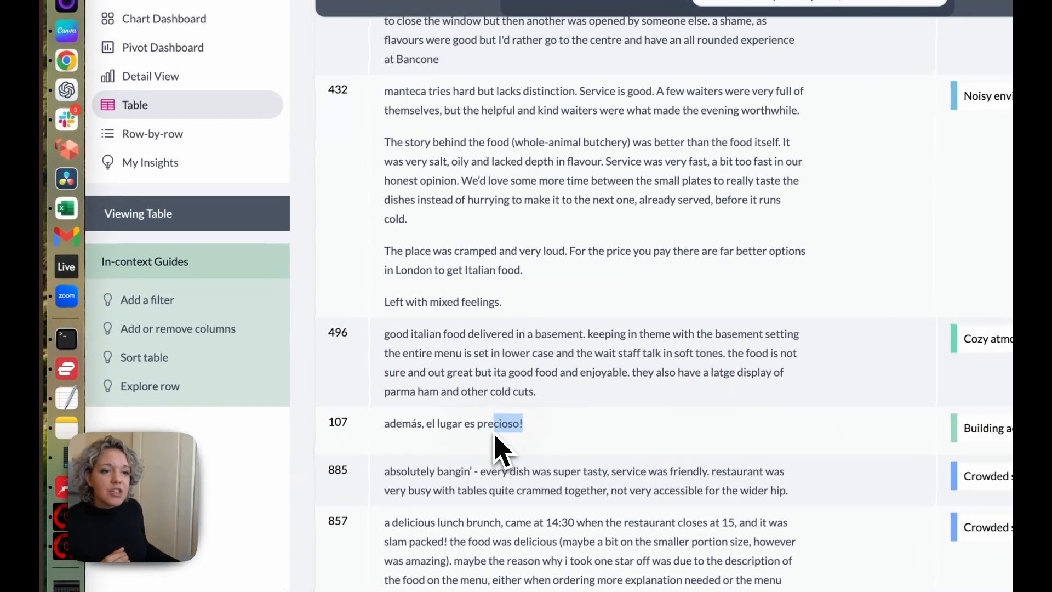
pyautogui.moveTo(494, 436); pyautogui.dragTo(388, 427)
pyautogui.rightClick(433, 424)
pyautogui.click(465, 369)
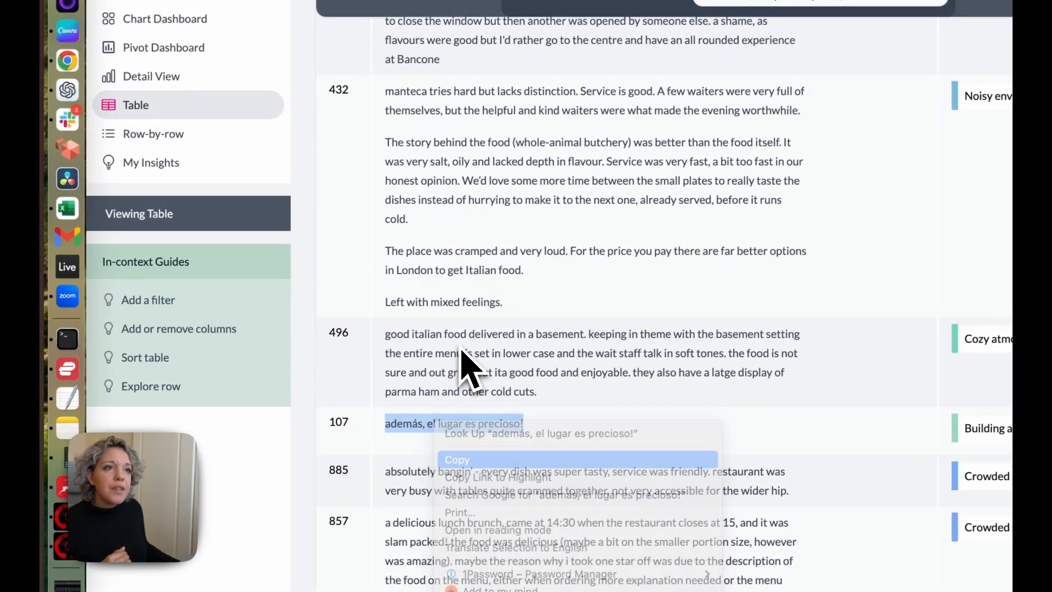
pyautogui.click(634, 52)
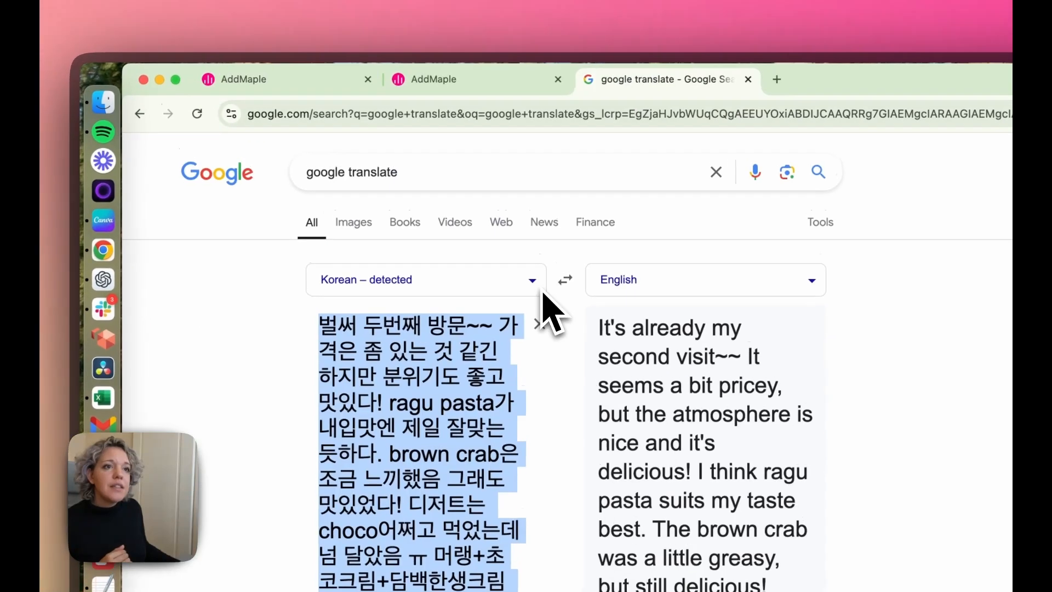
pyautogui.click(537, 325)
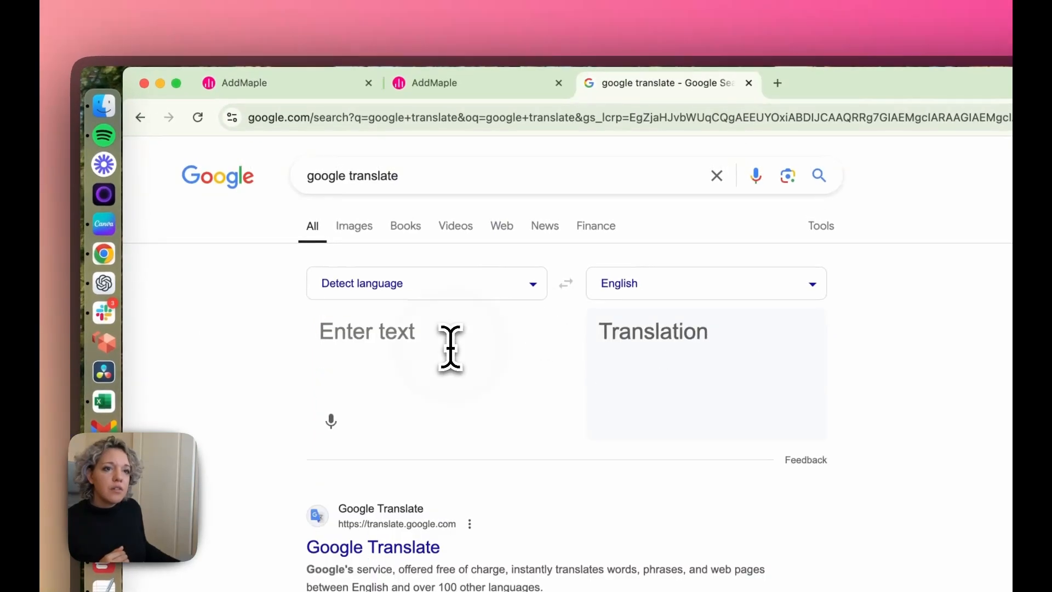
pyautogui.press('super+v')
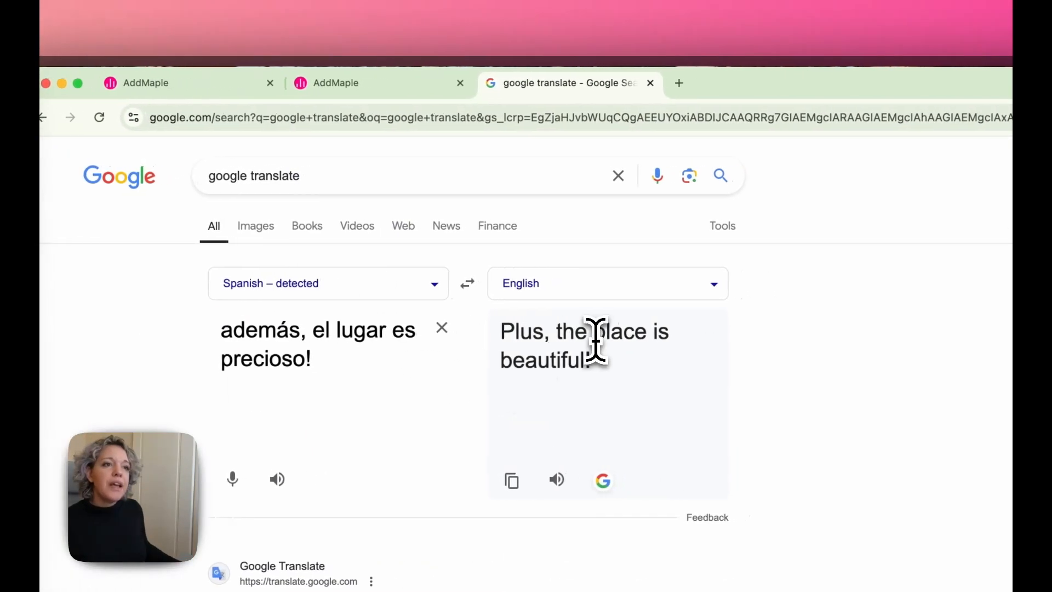
pyautogui.click(335, 88)
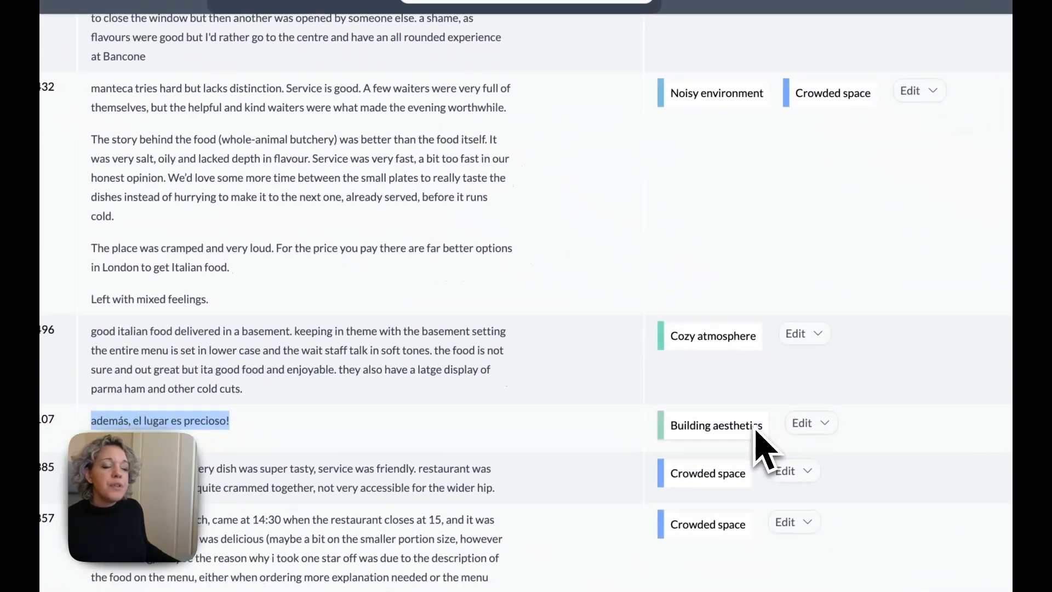